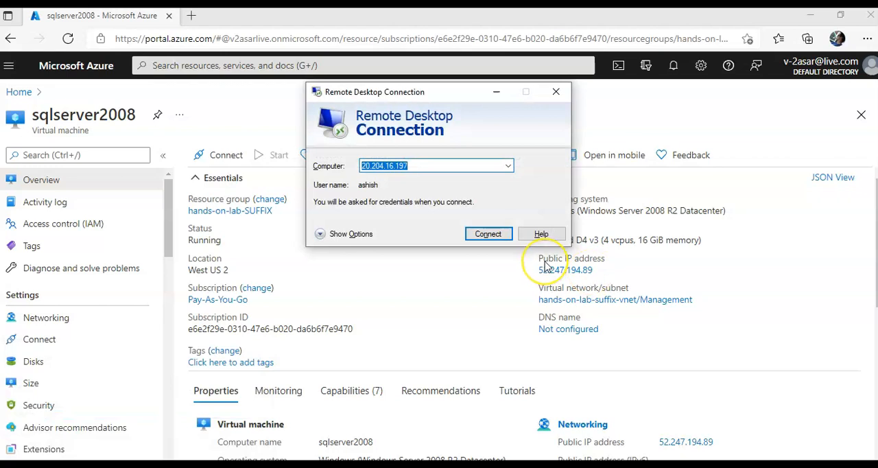
# - Start a Remote Desktop connection to the sqlserver2008 virtual machine at 52.247.194.89 and enter the account's user name in lowercase
pyautogui.write('52.247.194.89')
pyautogui.click(489, 234)
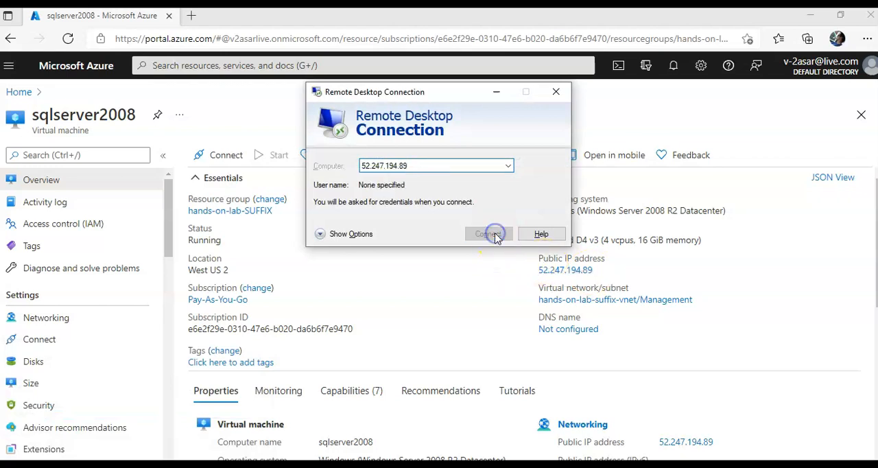
pyautogui.write('ASAR')
pyautogui.press('Tab')
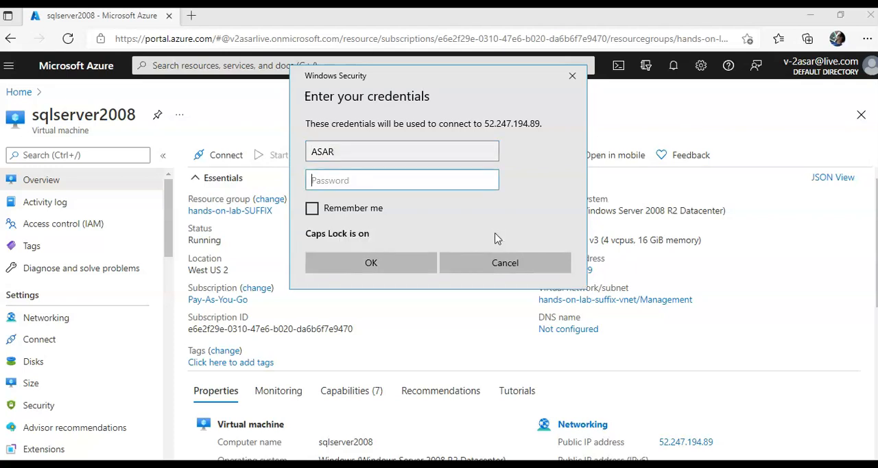
pyautogui.press('capslock')
pyautogui.hotkey('shift', 'Tab')
pyautogui.press('BackSpace')
pyautogui.press('BackSpace')
pyautogui.press('BackSpace')
pyautogui.press('BackSpace')
pyautogui.write('asar')
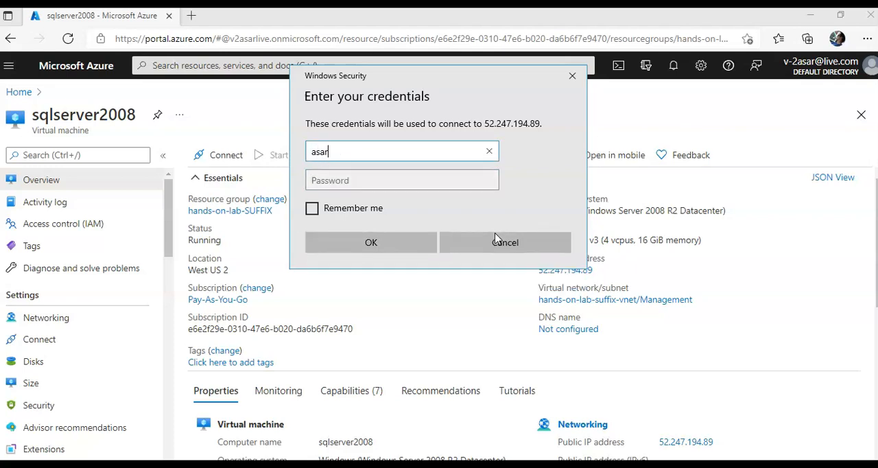
# - Enter the account password and accept the untrusted certificate to connect to the sqlserver2008 remote desktop
pyautogui.press('Tab')
pyautogui.write('••••••')
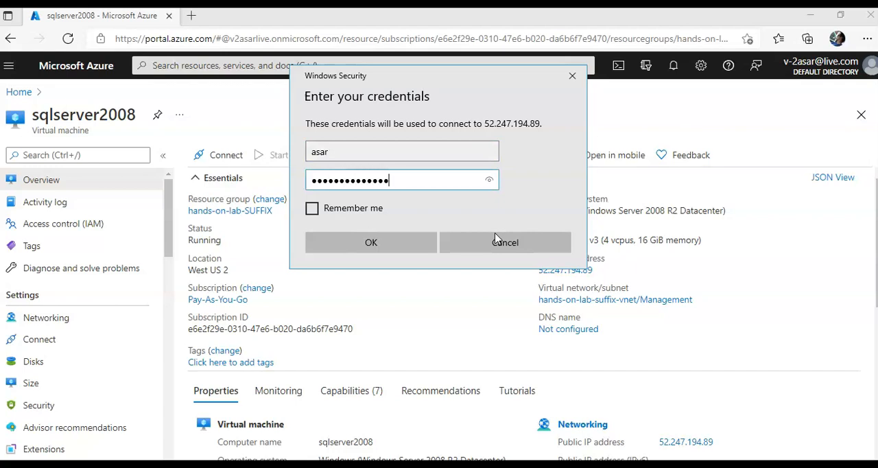
pyautogui.press('Return')
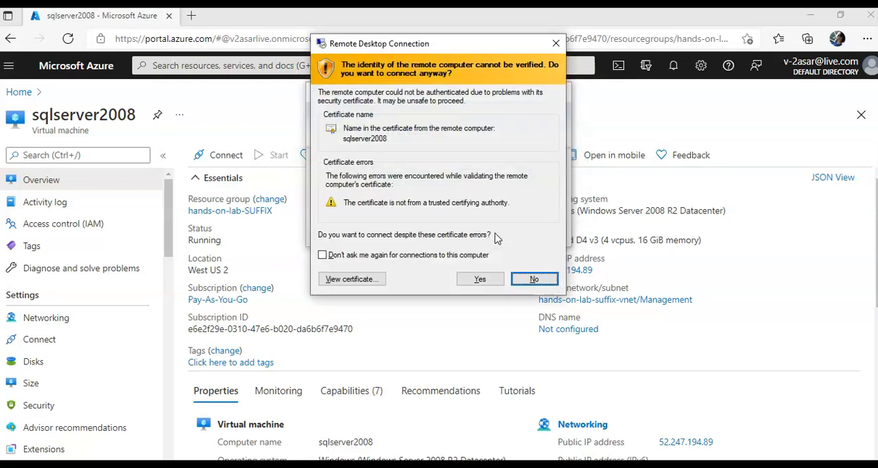
pyautogui.press('Left')
pyautogui.press('Return')
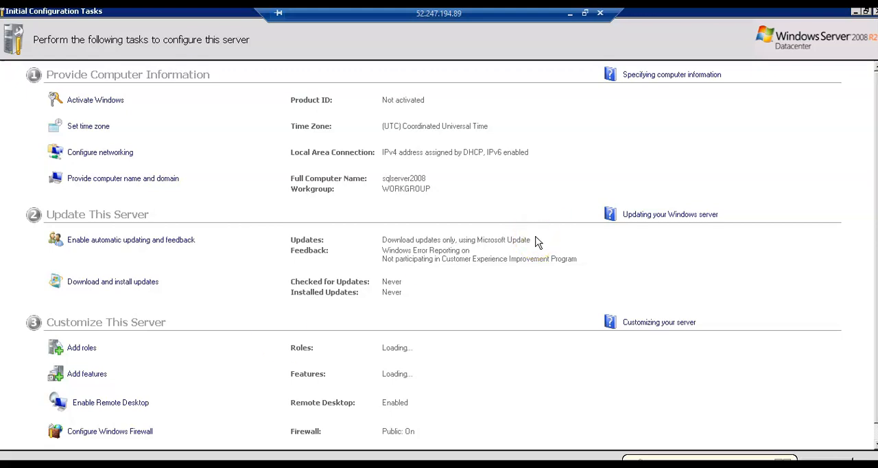
# - Minimize the Initial Configuration Tasks window on the remote server
pyautogui.scroll(-1, 538, 242)
pyautogui.scroll(1, 537, 243)
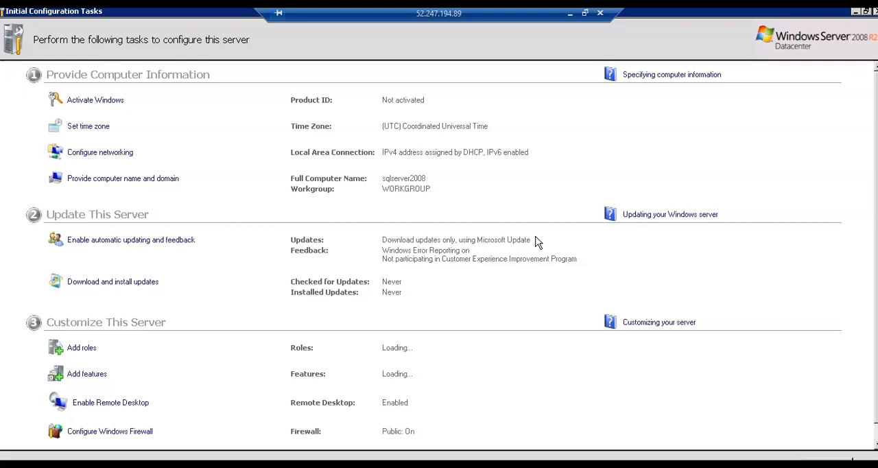
pyautogui.click(544, 206)
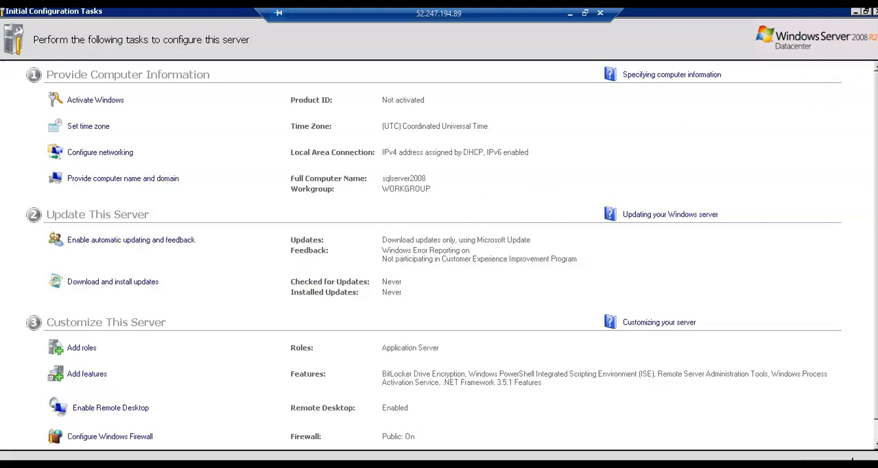
pyautogui.click(856, 12)
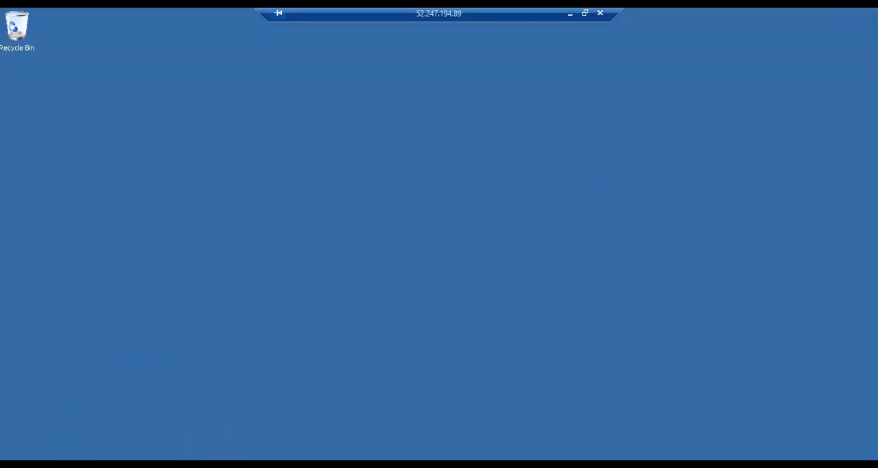
# - Turn off Internet Explorer Enhanced Security Configuration for administrators and users in Server Manager, and close Server Manager
pyautogui.click(70, 461)
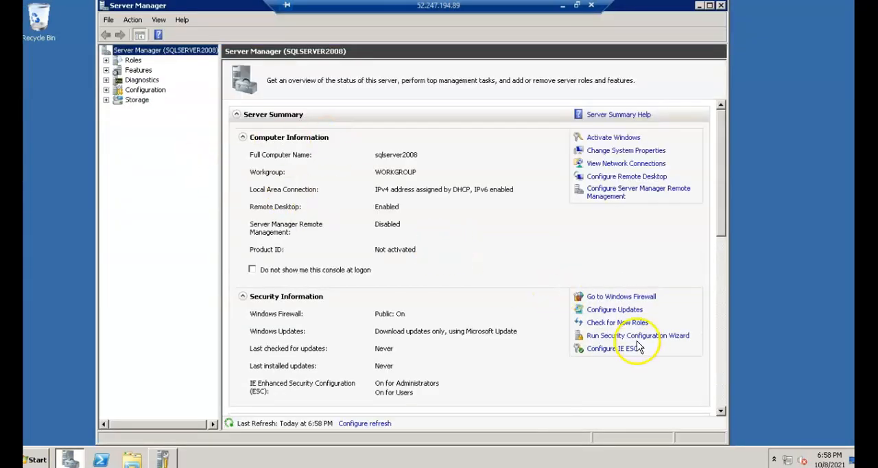
pyautogui.click(625, 352)
pyautogui.click(366, 282)
pyautogui.click(358, 209)
pyautogui.click(485, 344)
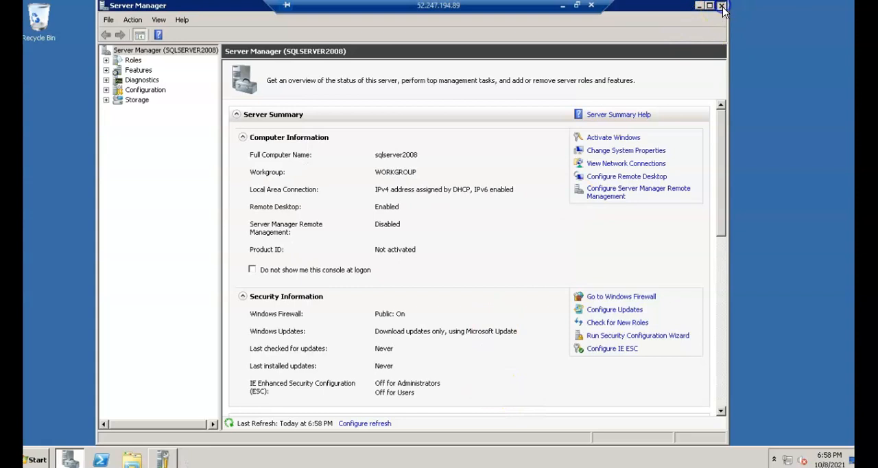
pyautogui.click(721, 5)
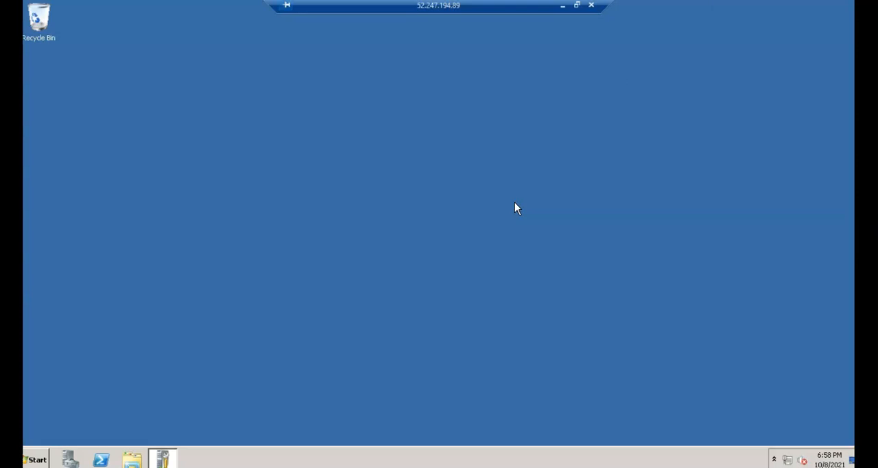
# - Launch Internet Explorer on the server and set it up with the recommended security, privacy and compatibility settings
pyautogui.click(35, 459)
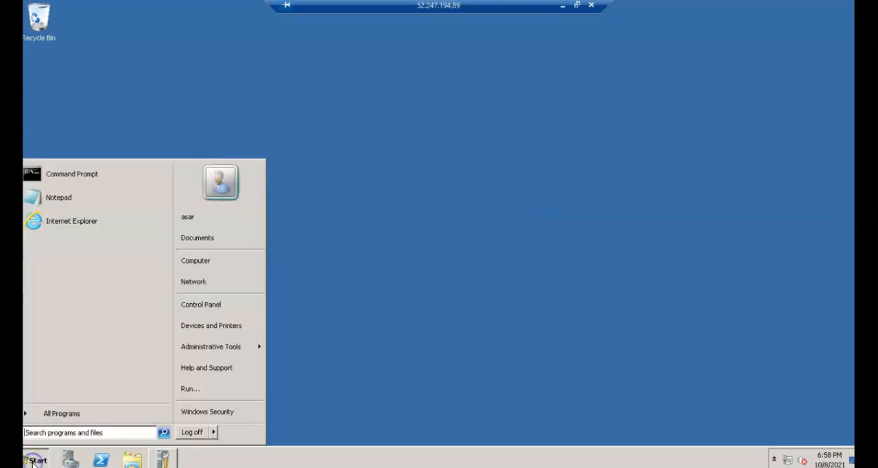
pyautogui.click(96, 230)
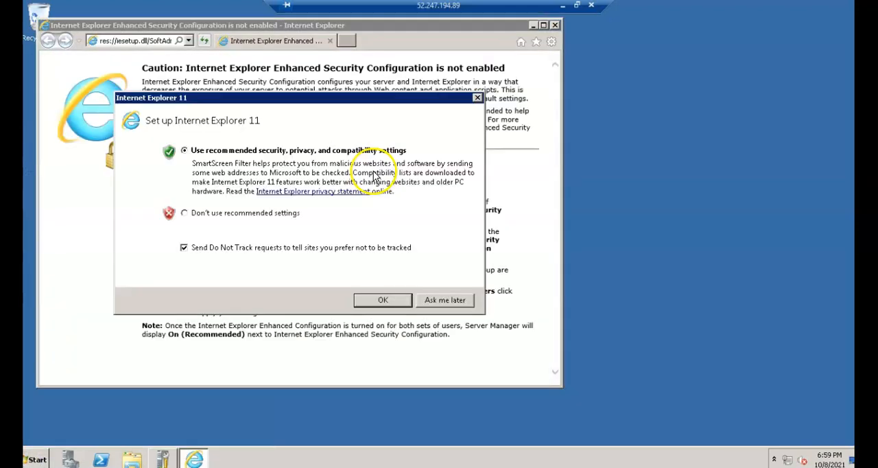
pyautogui.click(385, 300)
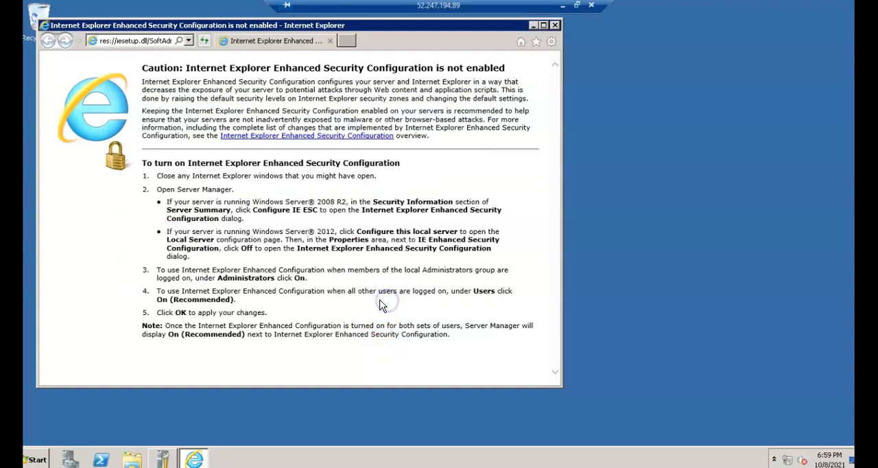
# - Open the Microsoft Data Migration Assistant v5.5 download page (details.aspx?id=53595) in a new browser tab and maximize the browser
pyautogui.click(349, 45)
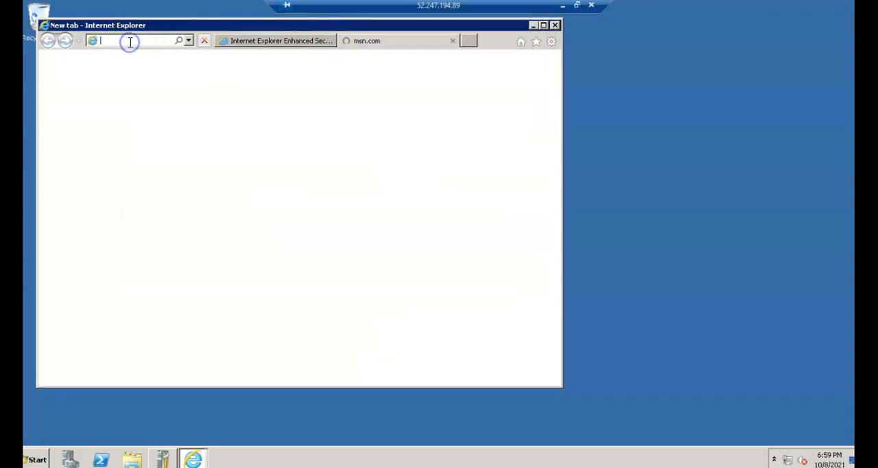
pyautogui.hotkey('ctrl', 'v')
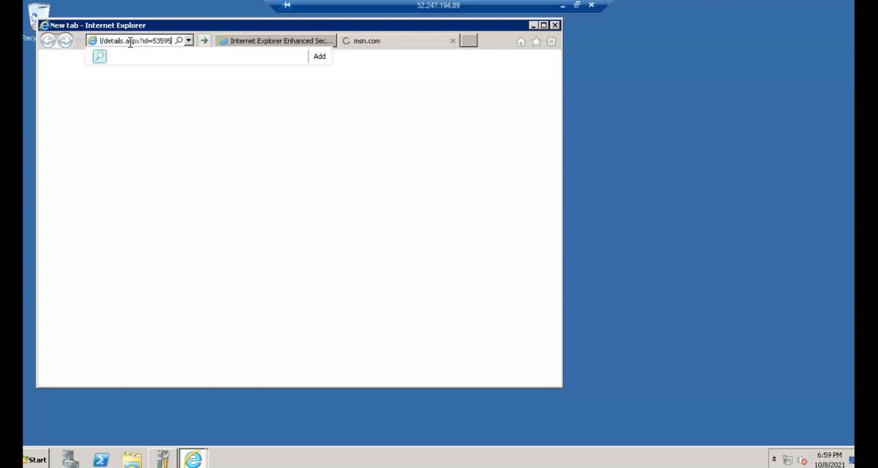
pyautogui.press('Return')
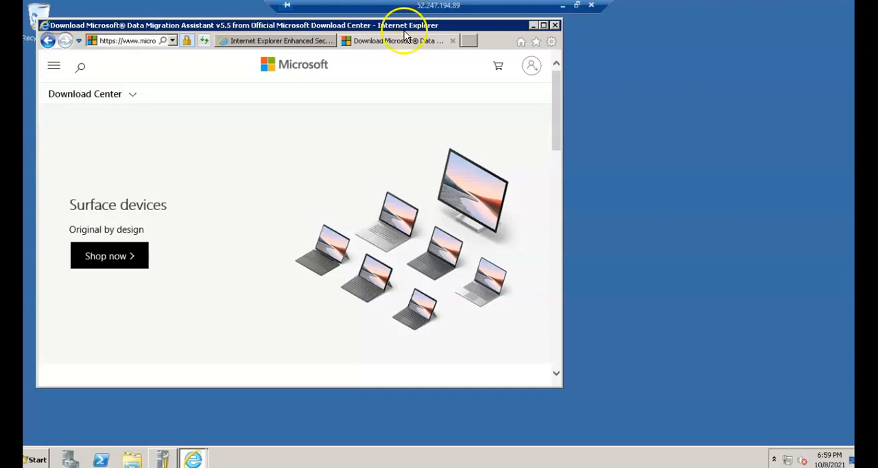
pyautogui.click(544, 27)
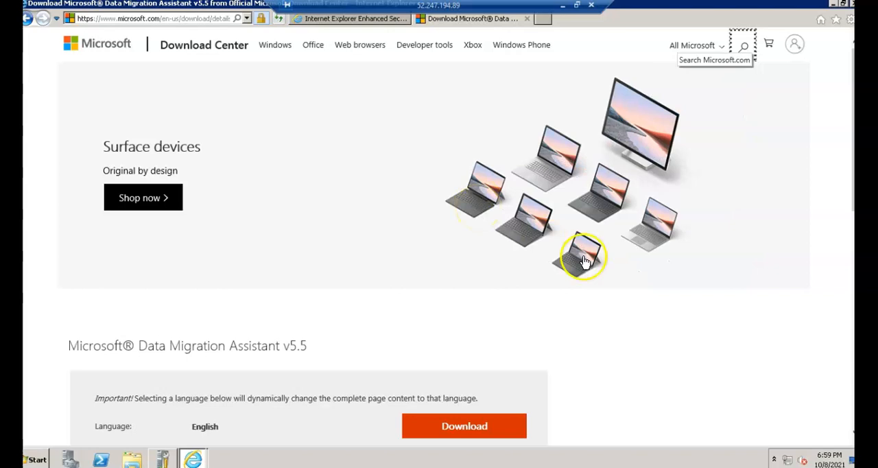
# - Download Microsoft Data Migration Assistant v5.5 and try to run the DataMigrationAssistant.msi installer
pyautogui.scroll(-3, 583, 254)
pyautogui.click(459, 247)
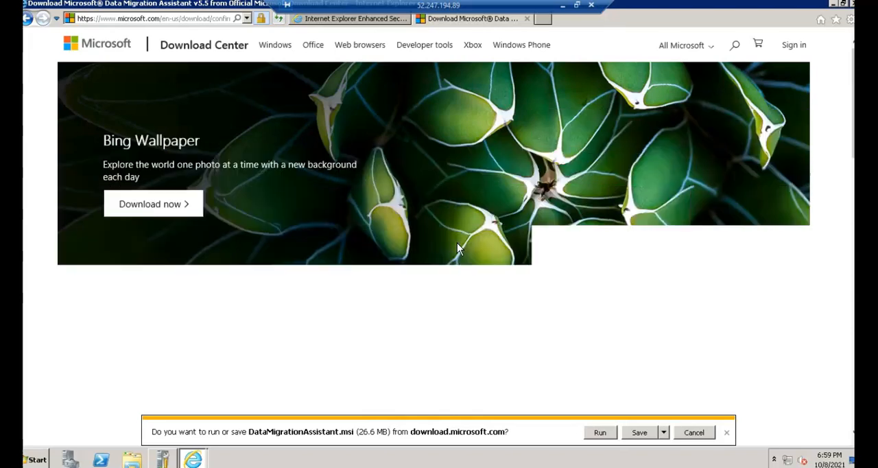
pyautogui.click(599, 432)
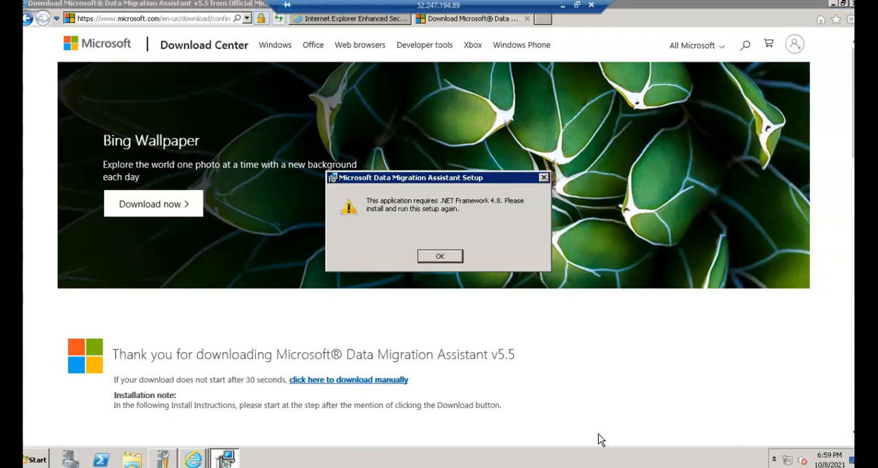
pyautogui.click(442, 256)
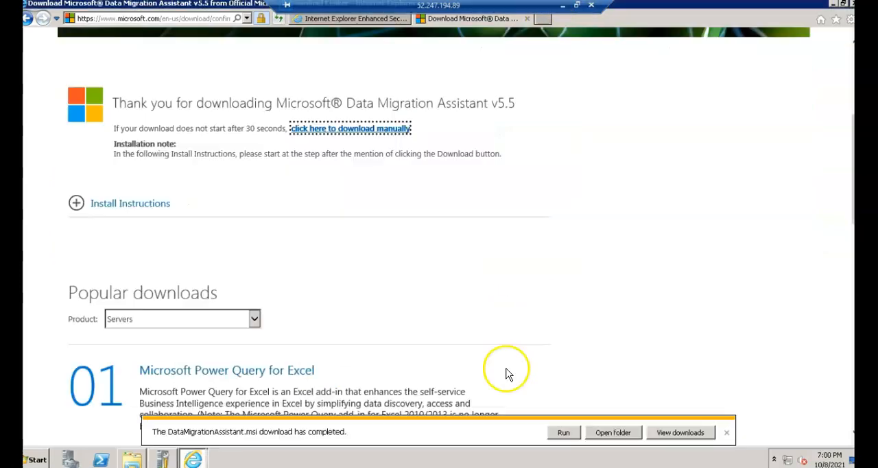
pyautogui.click(564, 432)
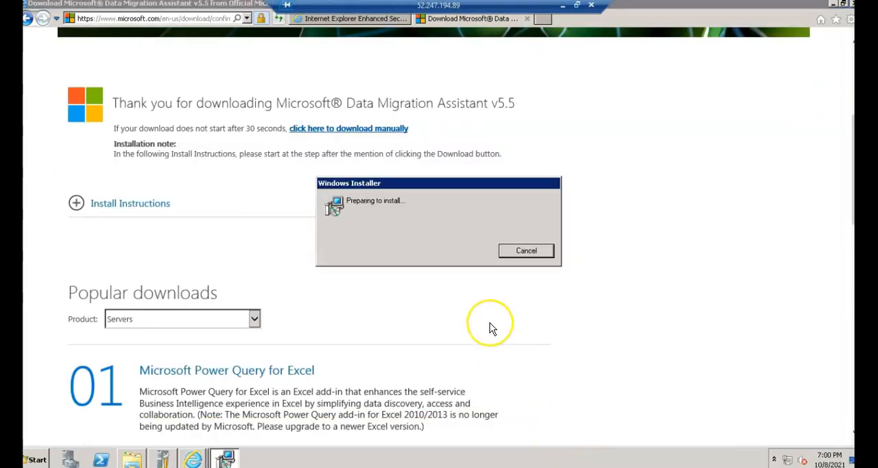
# - Download and install the .NET Framework 4.8 Runtime from Microsoft's .NET site, and restart the server immediately
pyautogui.click(546, 19)
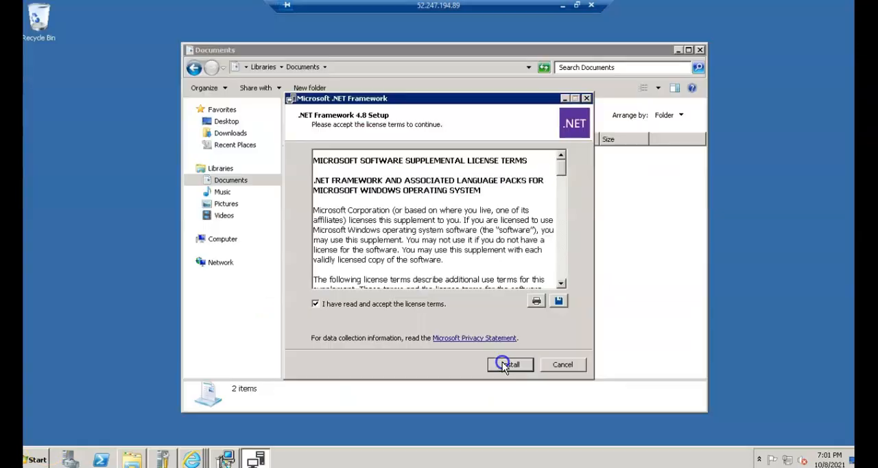
pyautogui.click(502, 362)
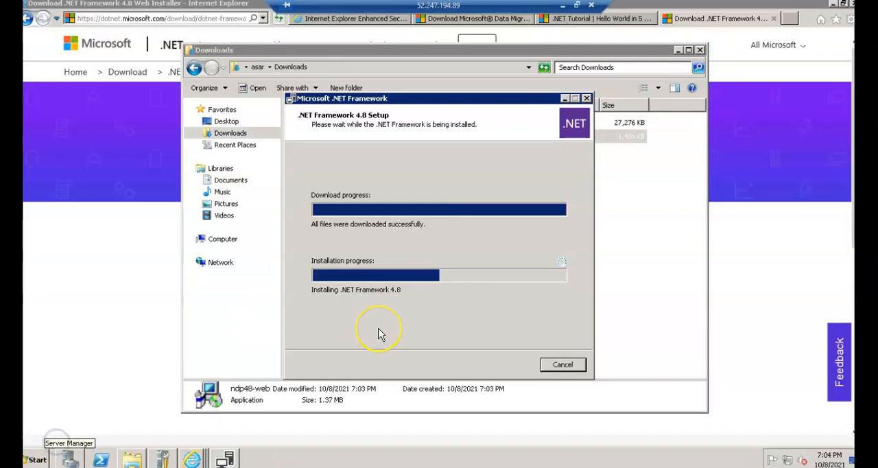
pyautogui.click(127, 389)
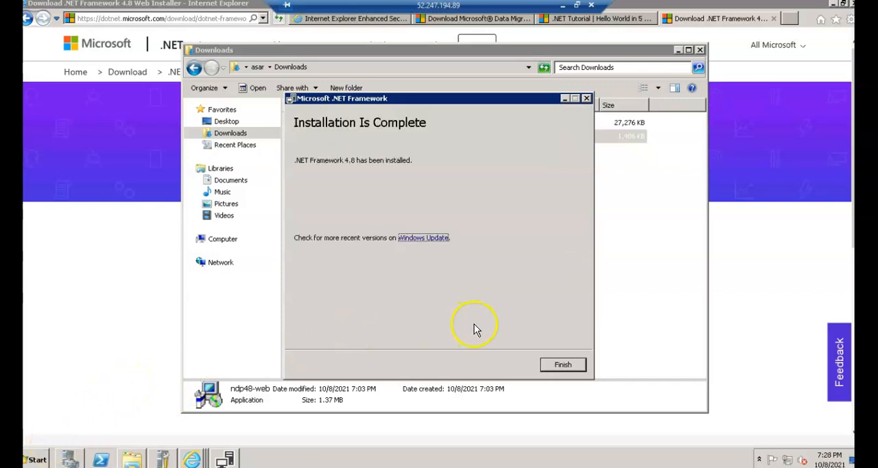
pyautogui.click(561, 364)
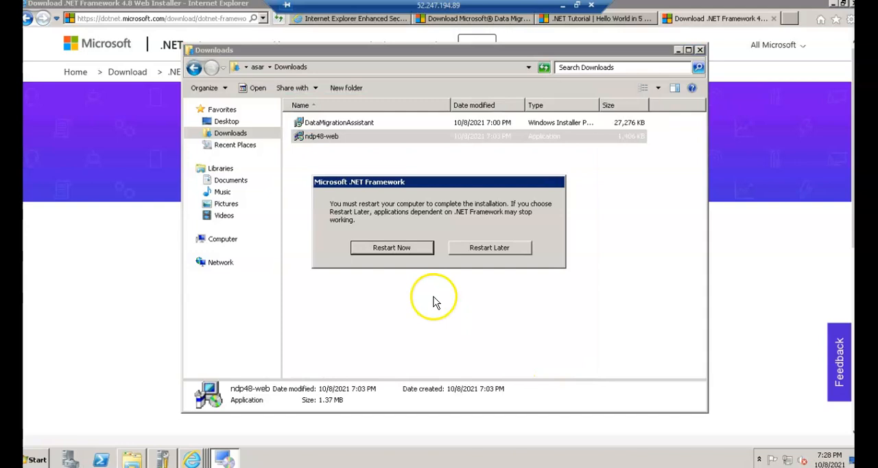
pyautogui.click(388, 248)
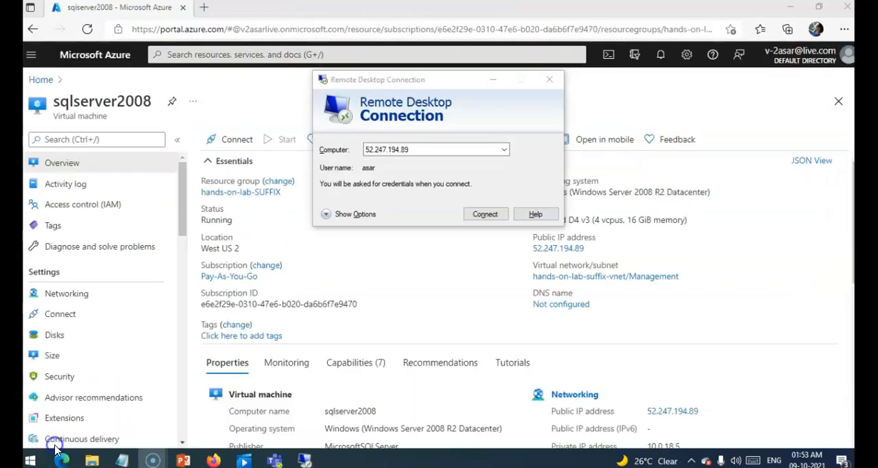
# - Reconnect to the server at 52.247.194.89 over Remote Desktop, entering the account password and accepting the untrusted certificate
pyautogui.click(485, 214)
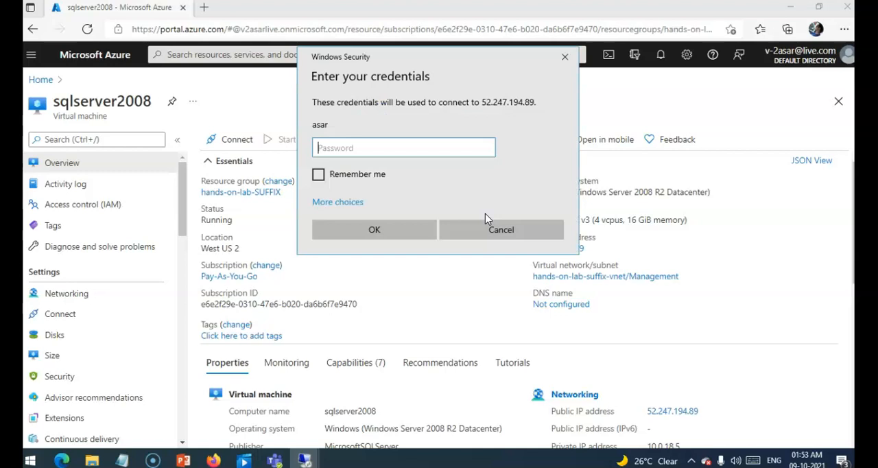
pyautogui.write('•••••••••••••')
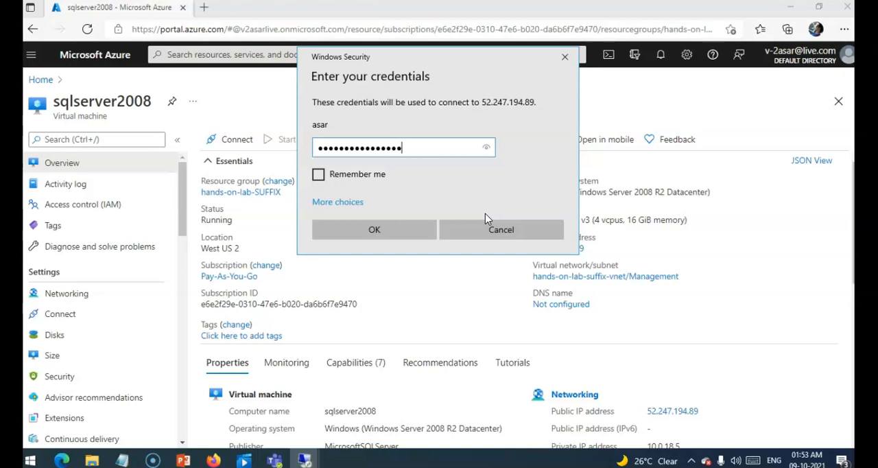
pyautogui.press('Return')
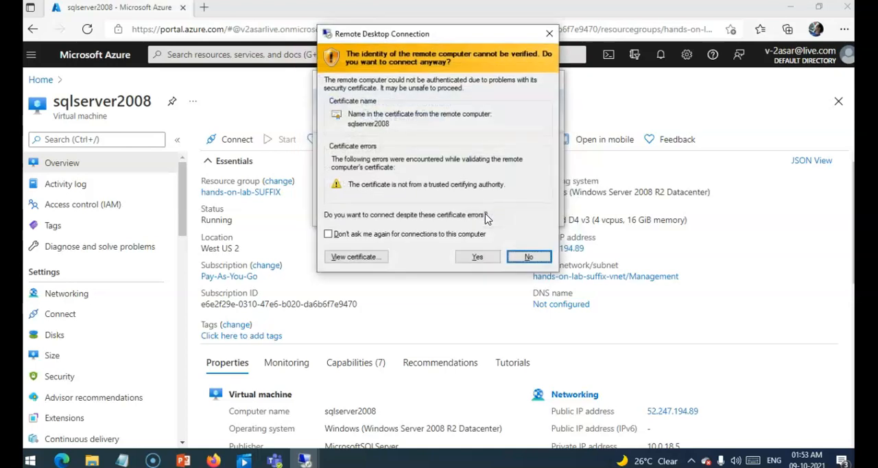
pyautogui.press('Left')
pyautogui.press('Return')
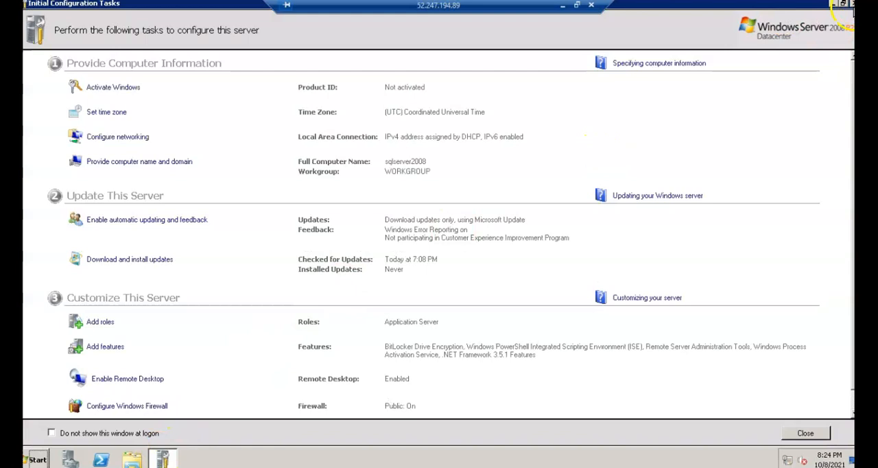
# - Close the Initial Configuration Tasks window and open the Downloads folder in Windows Explorer
pyautogui.click(853, 3)
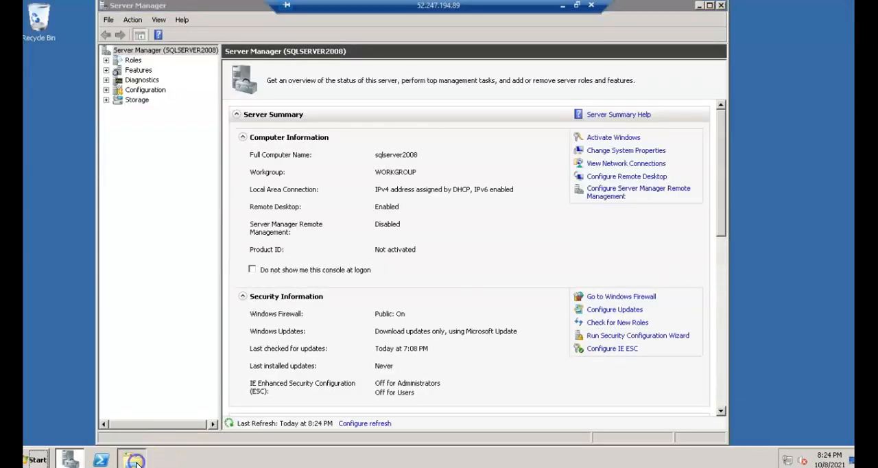
pyautogui.click(131, 458)
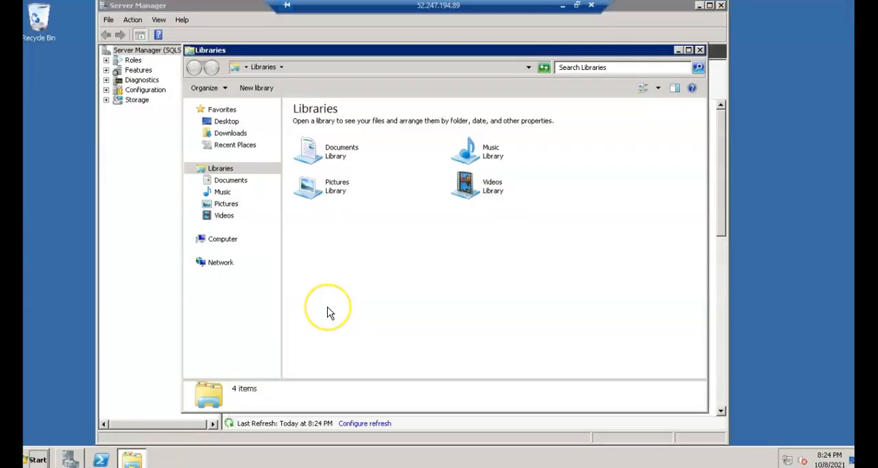
pyautogui.click(230, 133)
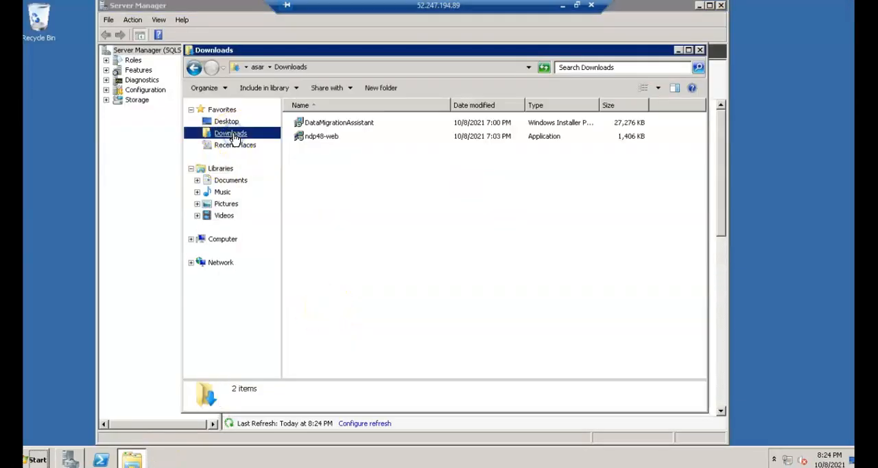
# - Install Microsoft Data Migration Assistant from DataMigrationAssistant.msi, accepting the license terms, and launch it when setup finishes
pyautogui.doubleClick(338, 124)
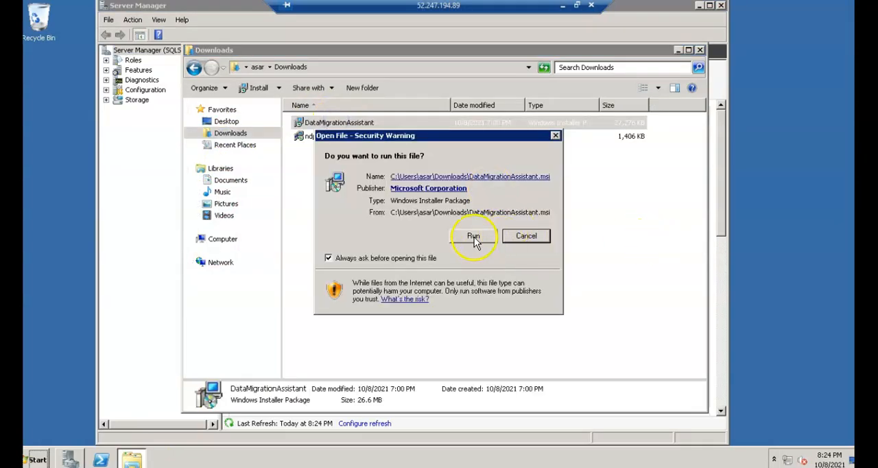
pyautogui.click(473, 238)
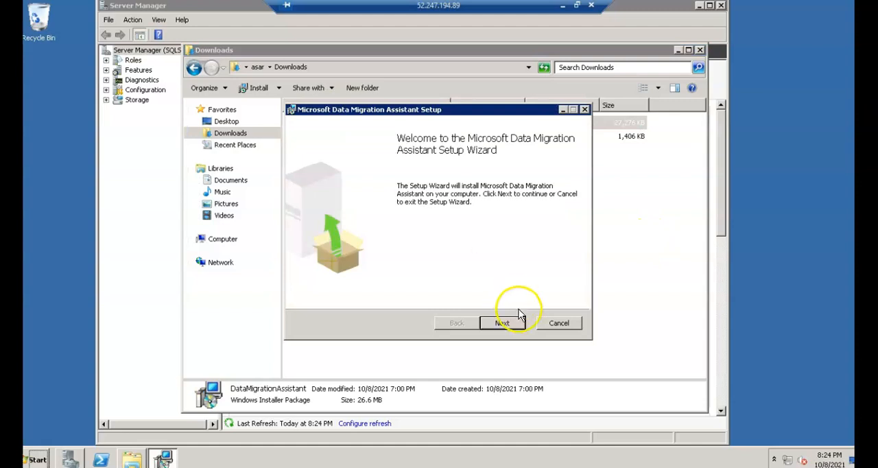
pyautogui.click(503, 322)
pyautogui.click(401, 295)
pyautogui.click(503, 322)
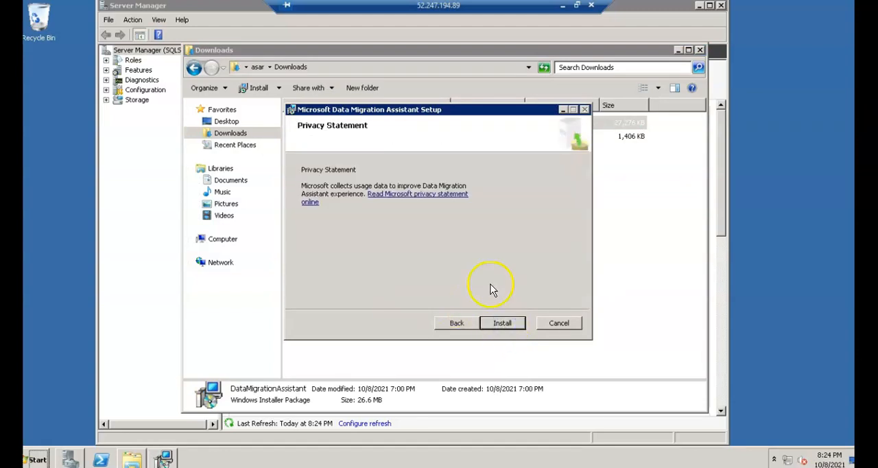
pyautogui.click(503, 322)
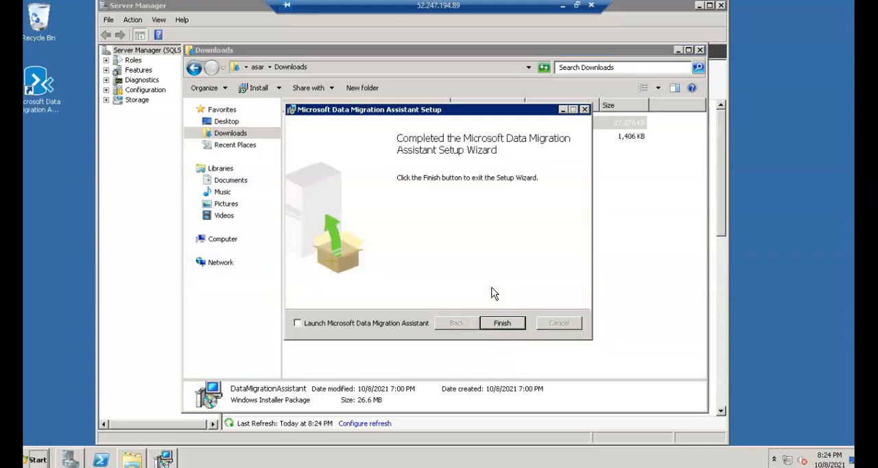
pyautogui.click(405, 326)
pyautogui.click(500, 324)
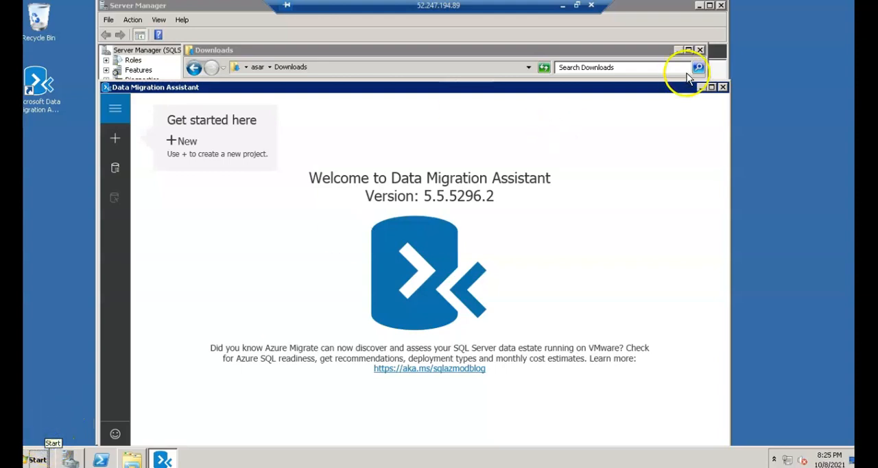
# - Switch to Internet Explorer, download WideWorldImporters.bak from the copied raw.githubusercontent.com link, and open the folder containing it
pyautogui.click(37, 459)
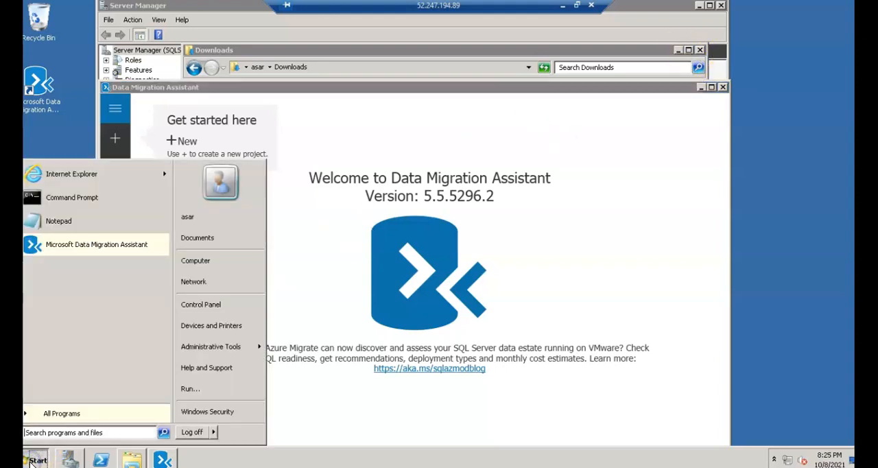
pyautogui.click(93, 176)
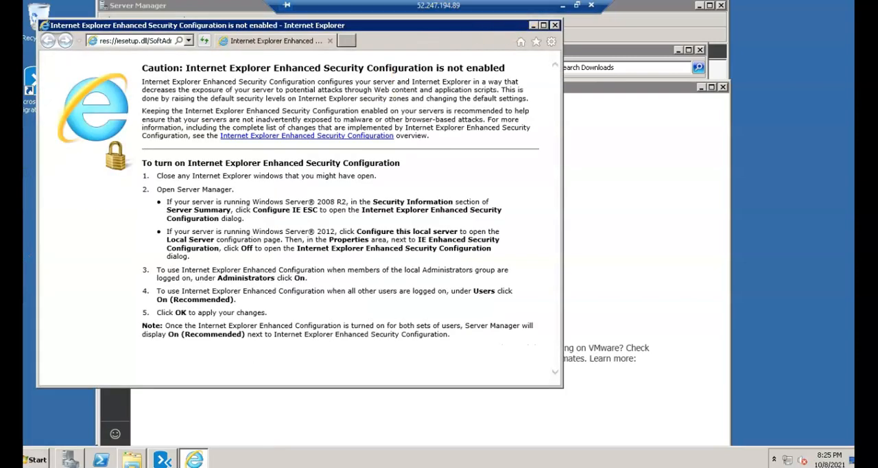
pyautogui.click(544, 26)
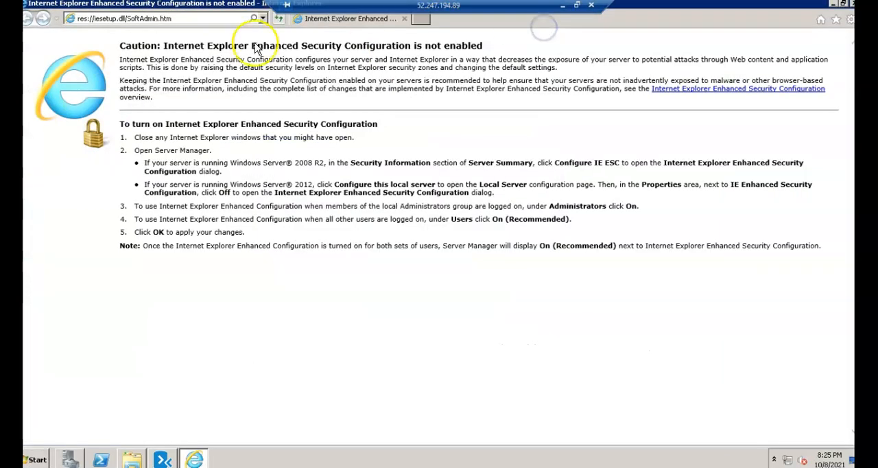
pyautogui.click(186, 19)
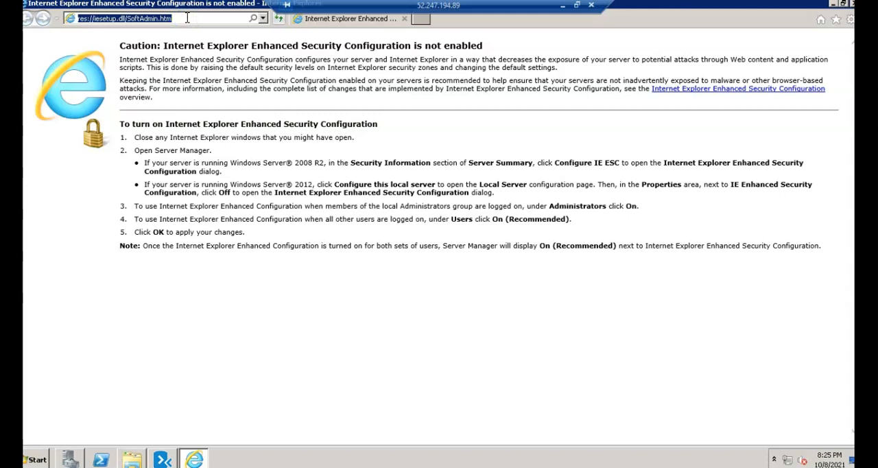
pyautogui.hotkey('ctrl', 'v')
pyautogui.press('Return')
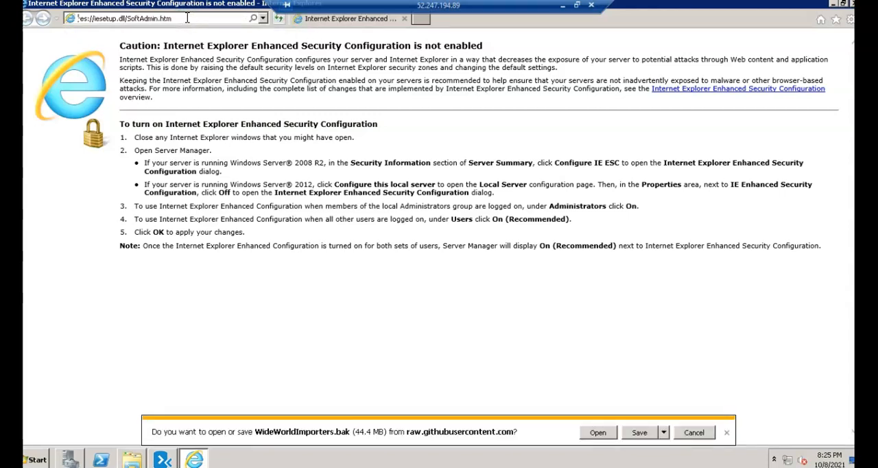
pyautogui.click(639, 433)
pyautogui.click(614, 434)
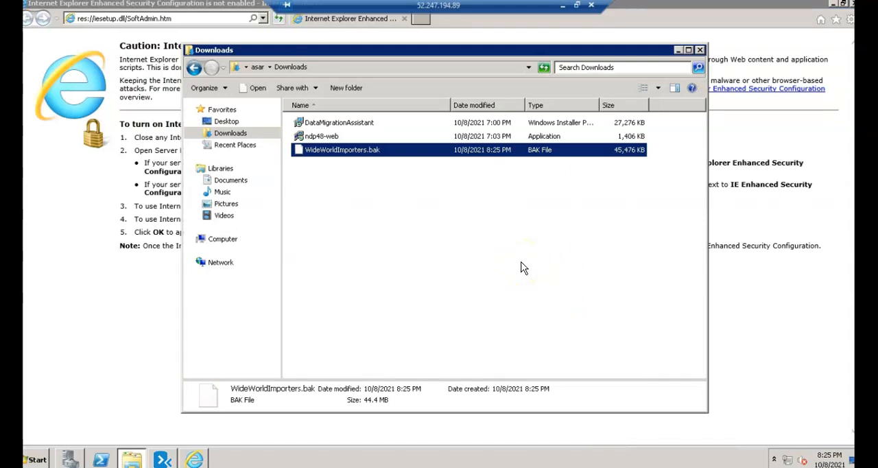
# - Copy WideWorldImporters.bak from the Downloads folder to the root of the Windows (C:) drive
pyautogui.rightClick(348, 156)
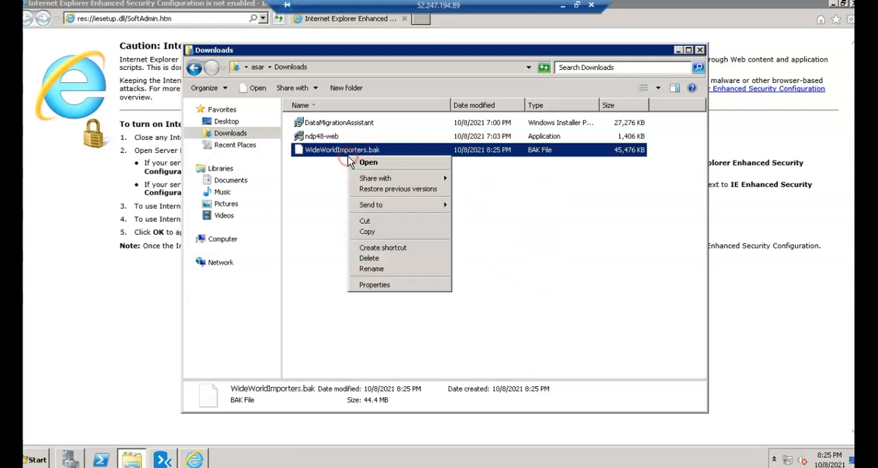
pyautogui.click(369, 221)
pyautogui.click(223, 240)
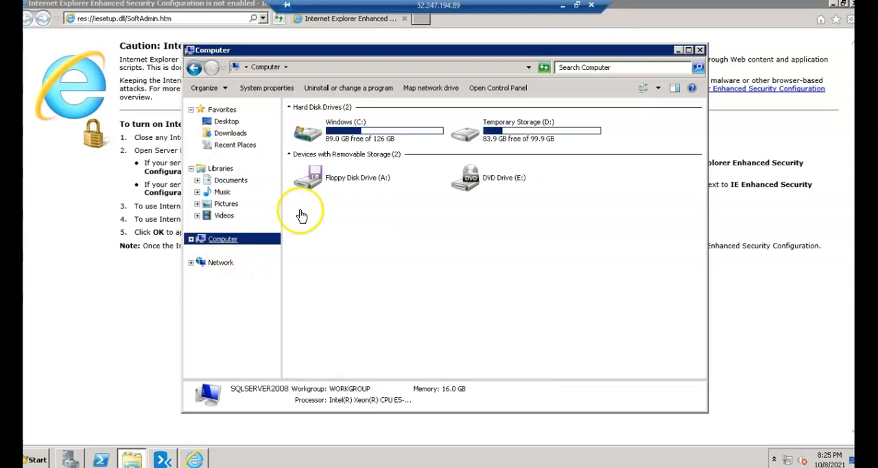
pyautogui.doubleClick(370, 137)
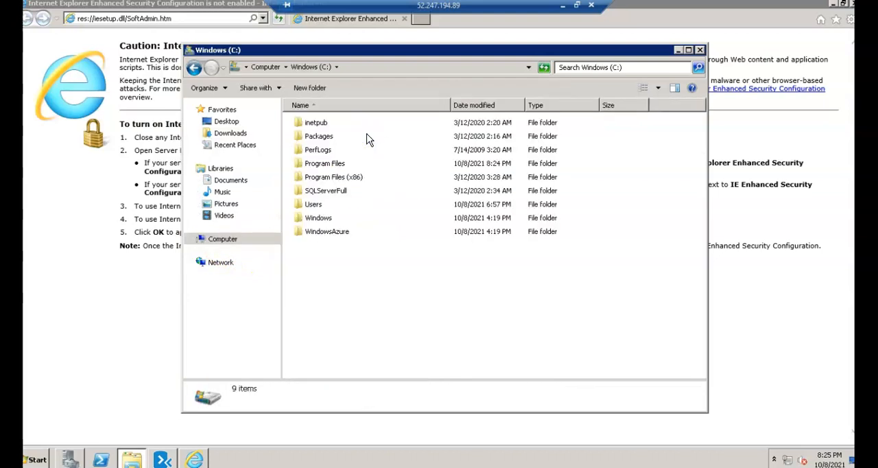
pyautogui.rightClick(327, 292)
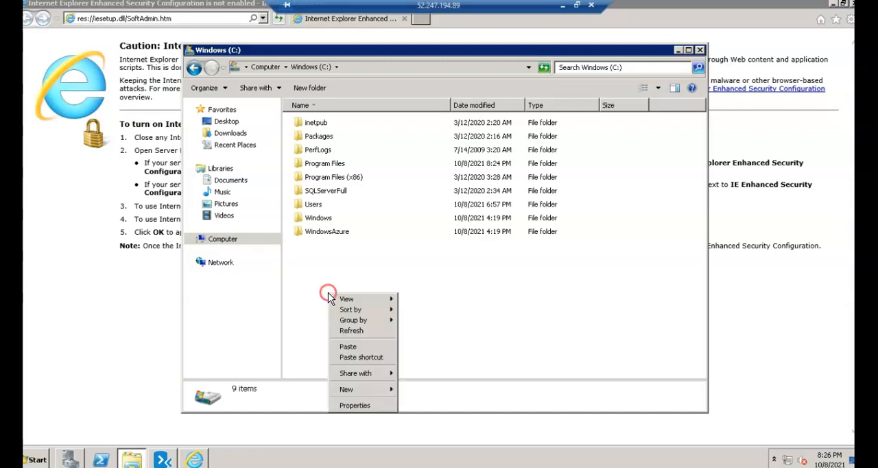
pyautogui.click(360, 346)
# - Create a new folder named backup in the root of the C: drive
pyautogui.rightClick(365, 314)
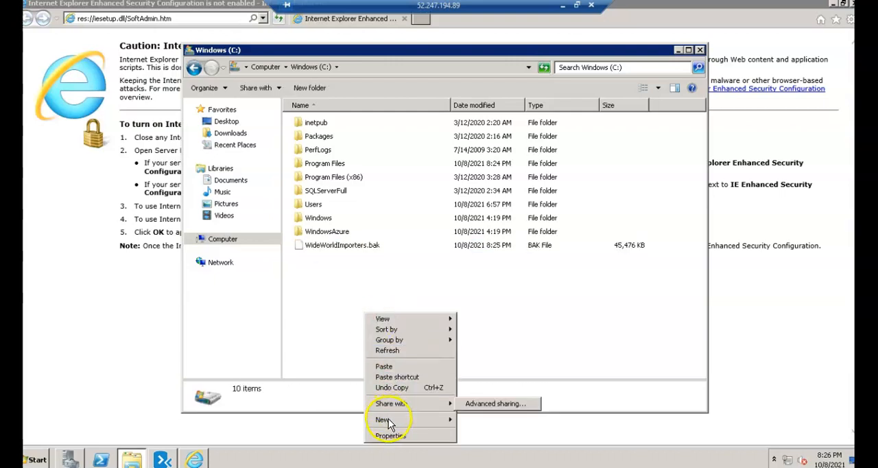
pyautogui.moveTo(387, 419)
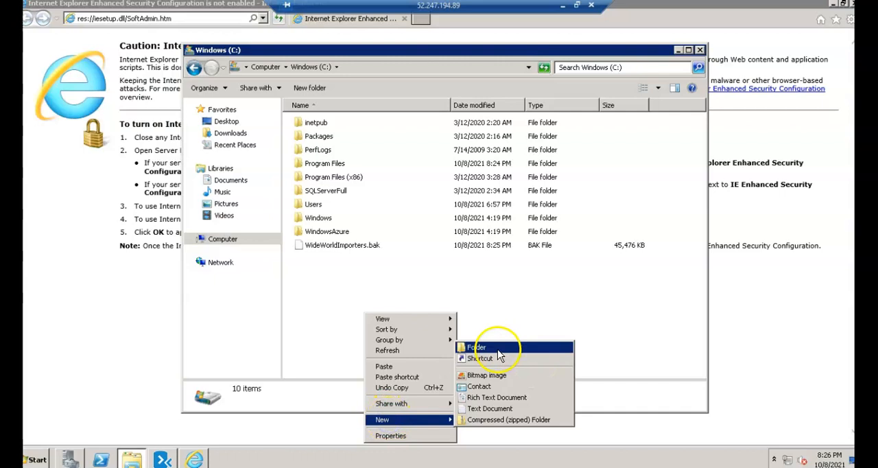
pyautogui.click(498, 351)
pyautogui.write('backup')
pyautogui.press('Return')
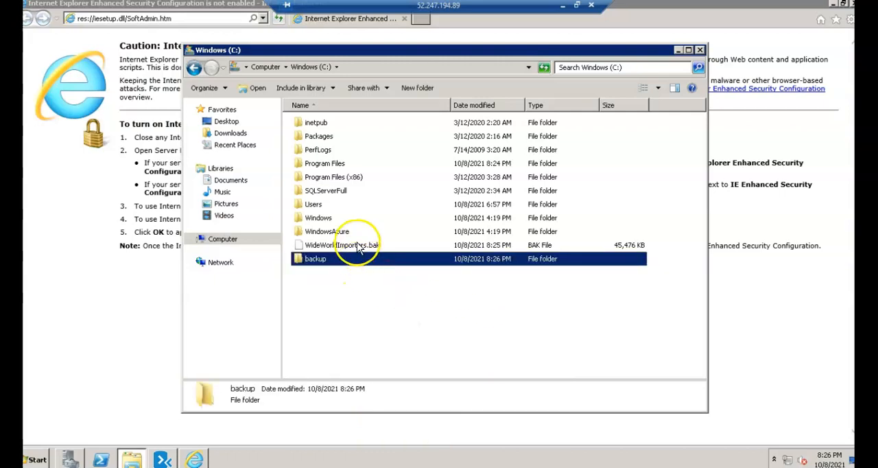
# - Move WideWorldImporters.bak into the C:\backup folder and open that folder
pyautogui.click(356, 246)
pyautogui.keyDown('shift'); pyautogui.click(334, 262); pyautogui.keyUp('shift')
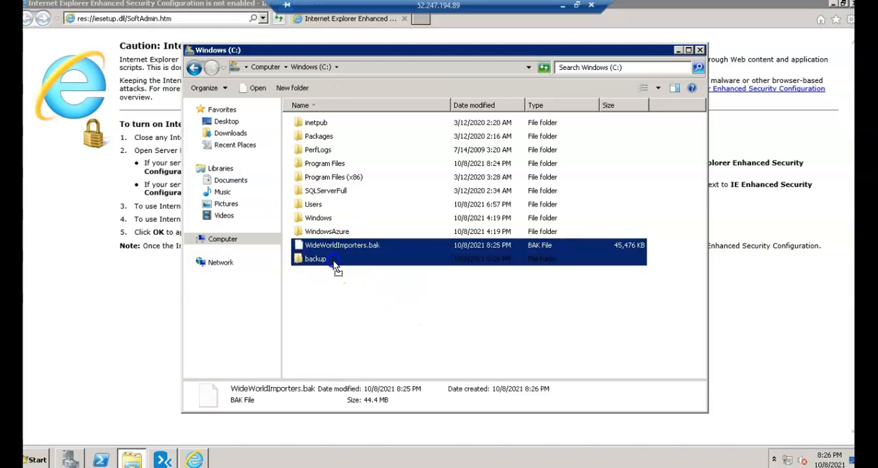
pyautogui.moveTo(334, 266); pyautogui.dragTo(334, 261)
pyautogui.doubleClick(321, 246)
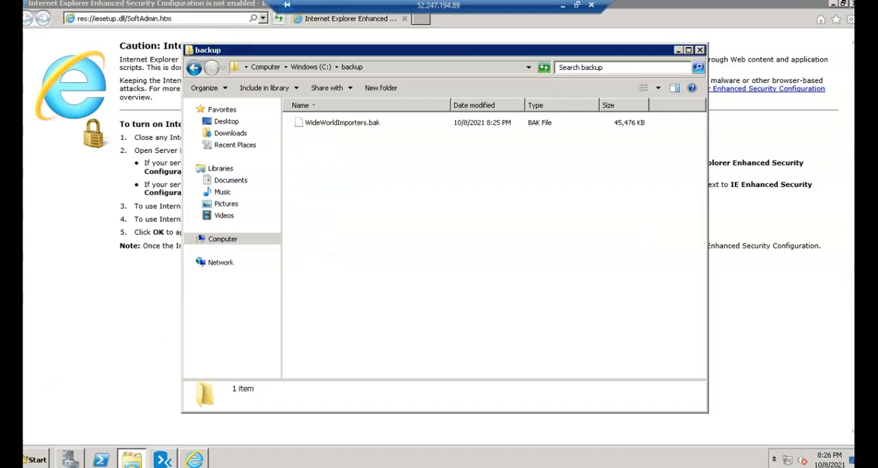
# - Switch to SQL Server Management Studio and connect to the SQLSERVER2008 database engine with Windows Authentication
pyautogui.click(38, 462)
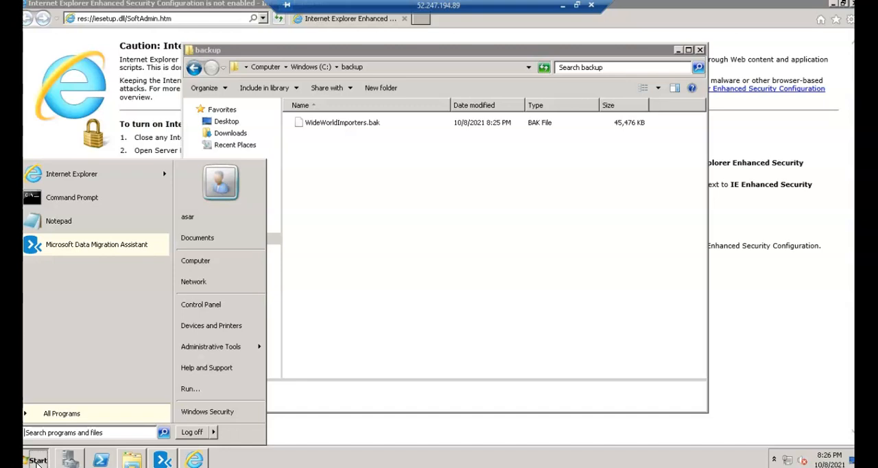
pyautogui.write('sql')
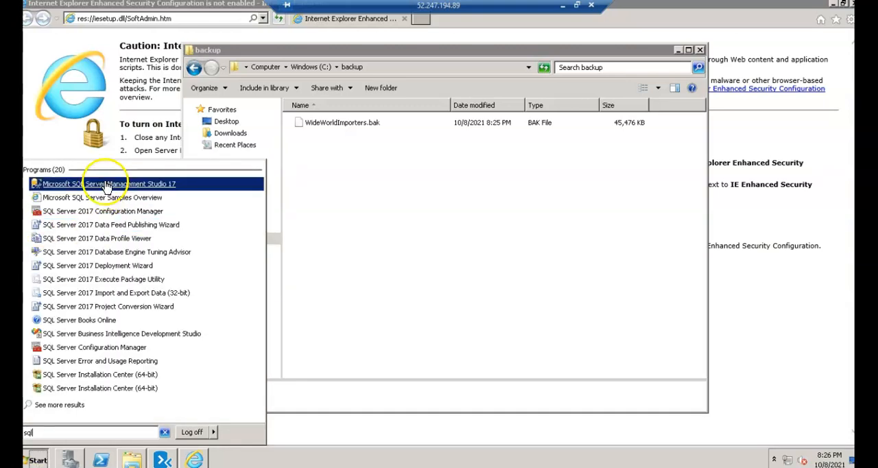
pyautogui.click(104, 182)
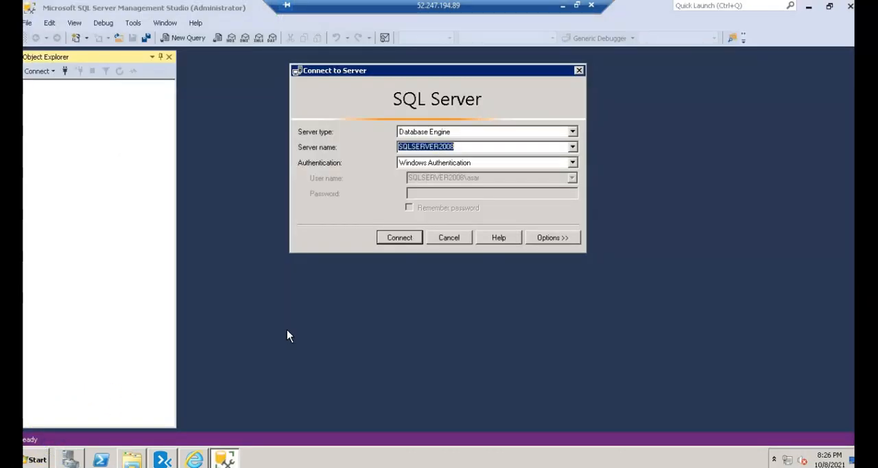
pyautogui.click(394, 239)
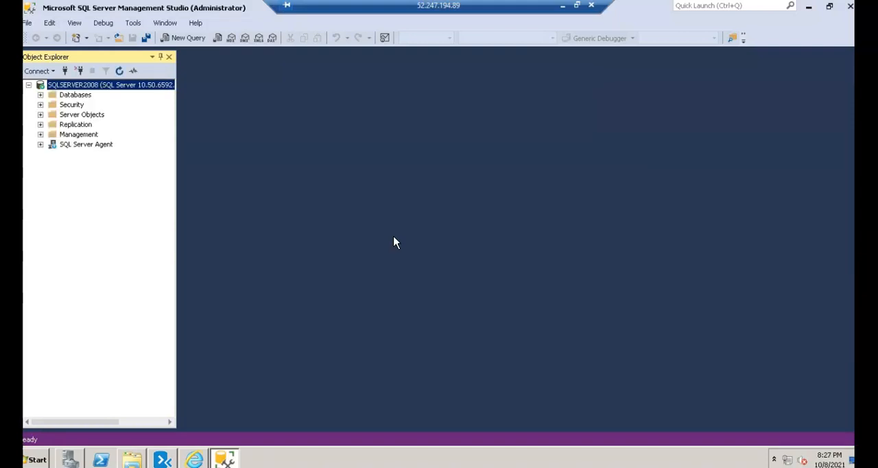
# - Start a database restore on the SQLSERVER2008 instance and set its source to Device
pyautogui.rightClick(73, 96)
pyautogui.click(112, 135)
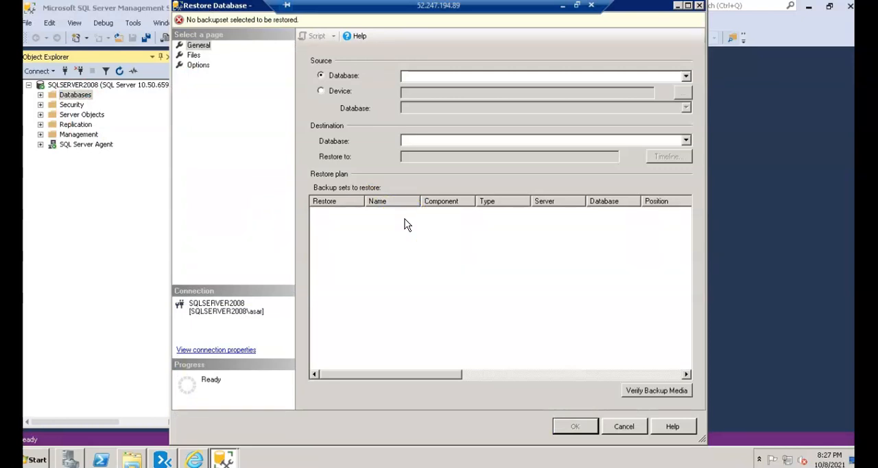
pyautogui.click(344, 92)
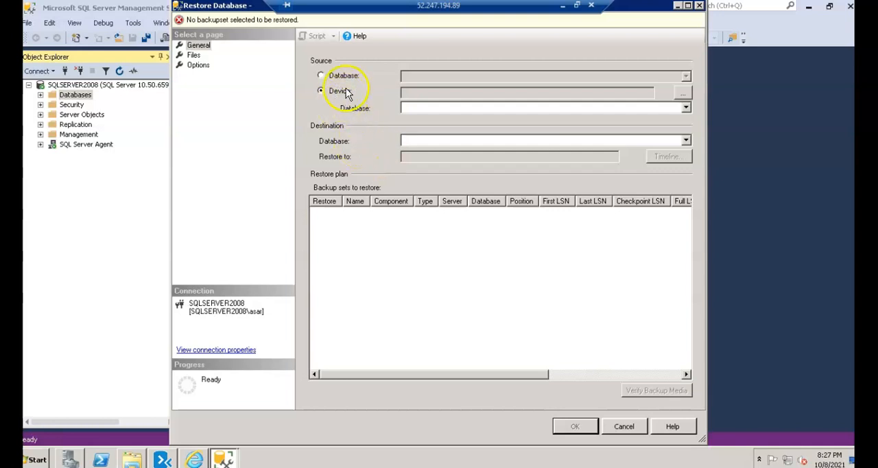
pyautogui.click(345, 80)
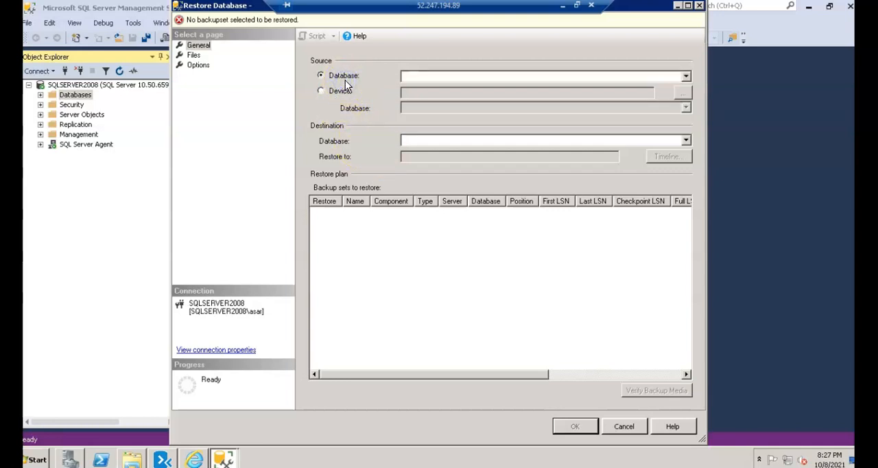
pyautogui.click(374, 166)
pyautogui.click(340, 91)
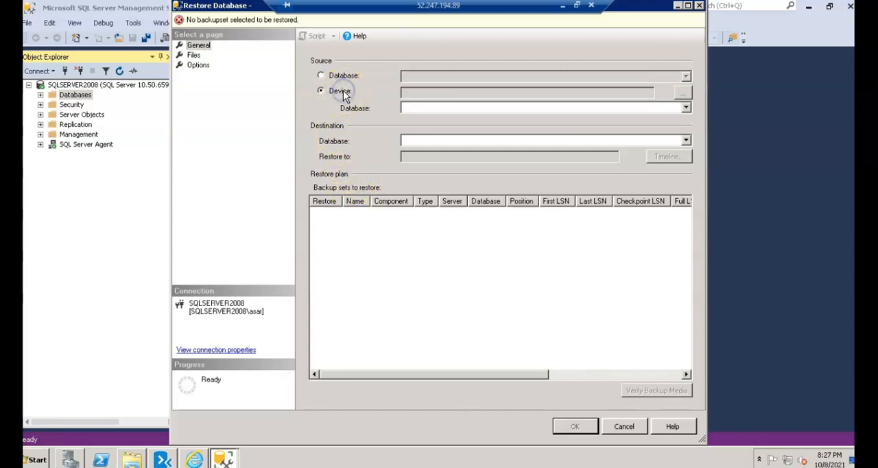
# - Add C:\backup\WideWorldImporters.bak as the backup file and restore it as the WideWorldImporters database
pyautogui.click(683, 91)
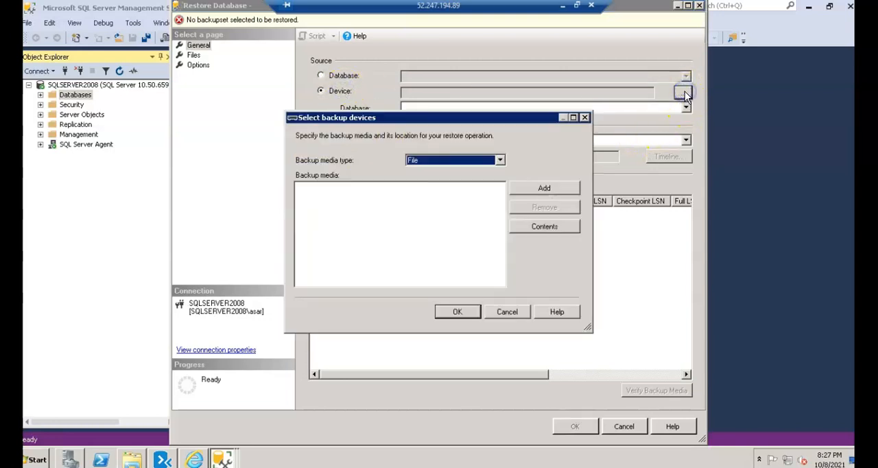
pyautogui.click(549, 189)
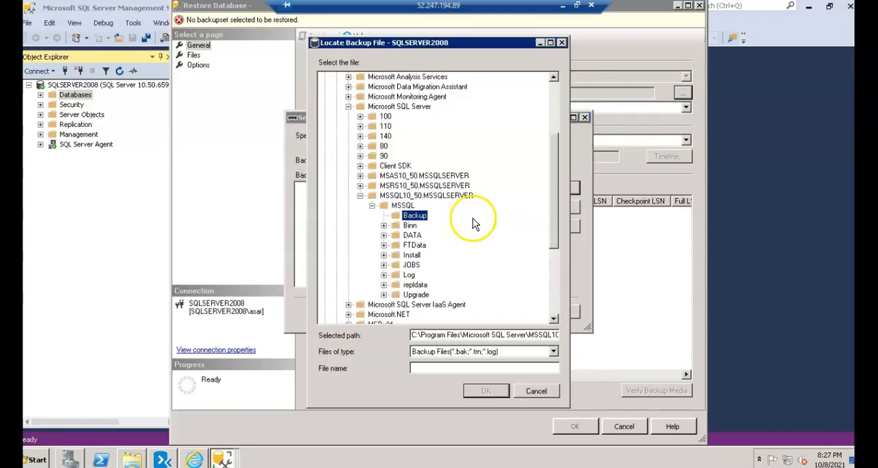
pyautogui.moveTo(556, 162); pyautogui.dragTo(553, 85)
pyautogui.click(346, 77)
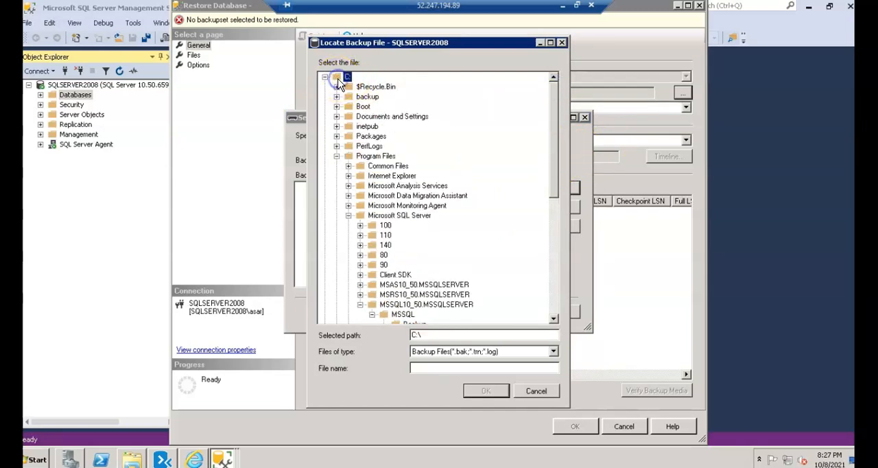
pyautogui.click(366, 96)
pyautogui.click(336, 96)
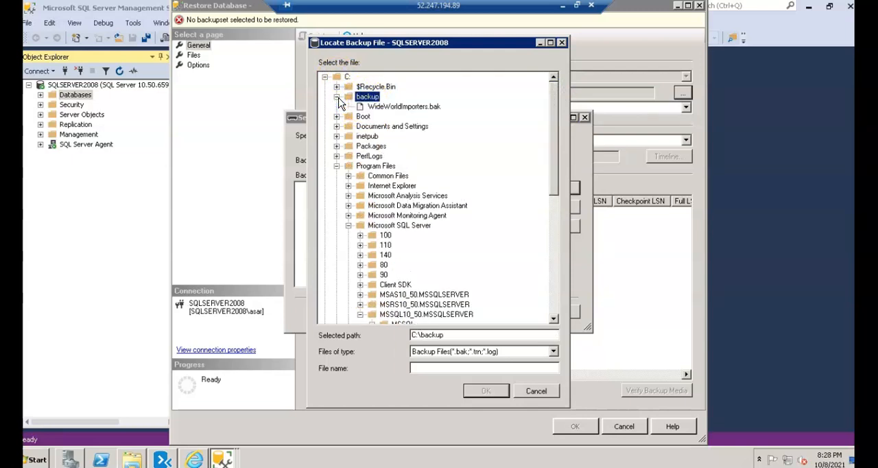
pyautogui.click(404, 107)
pyautogui.click(485, 391)
pyautogui.click(457, 312)
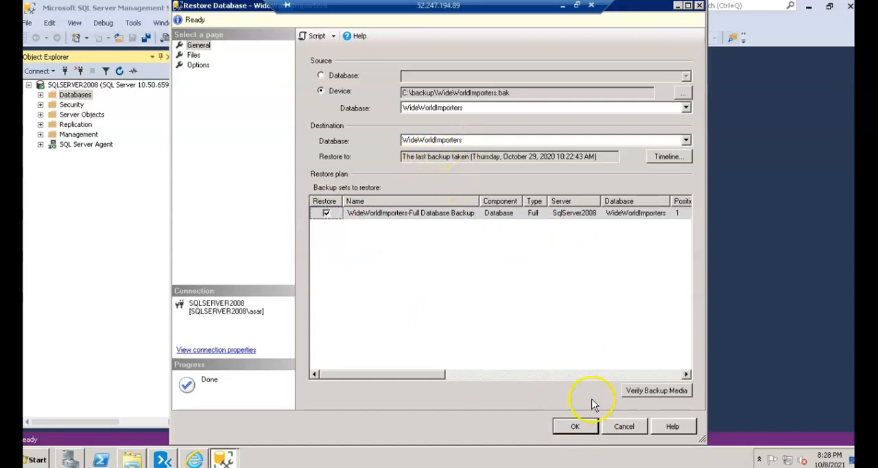
pyautogui.click(579, 427)
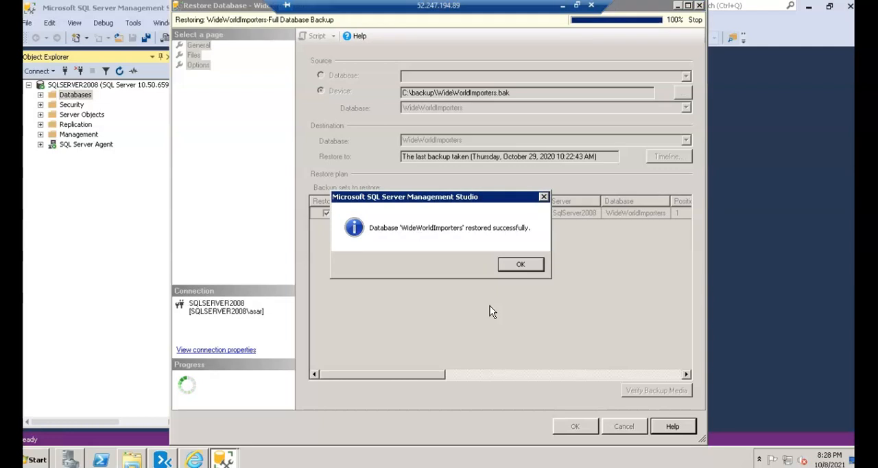
pyautogui.click(510, 269)
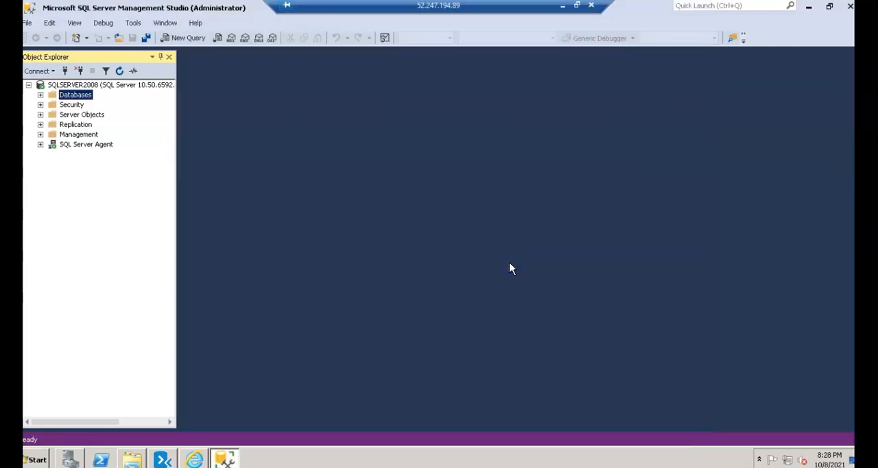
# - Examine the tables of the restored WideWorldImporters database in the SQLSERVER2008 object tree
pyautogui.click(41, 95)
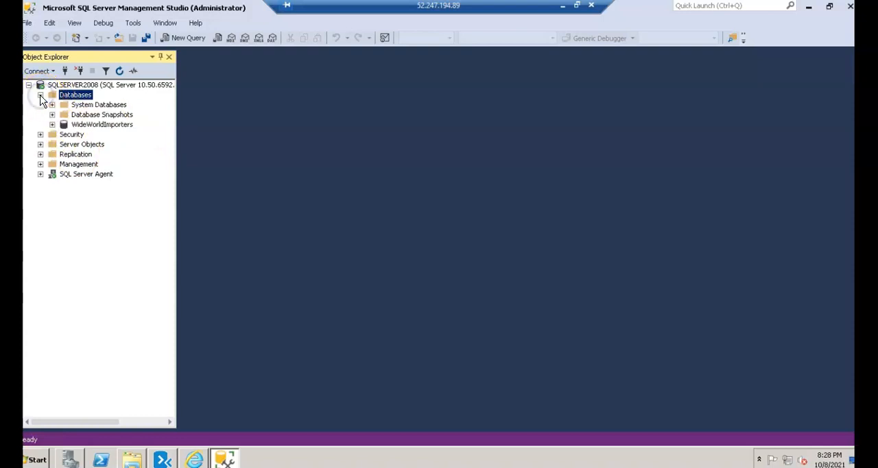
pyautogui.click(104, 125)
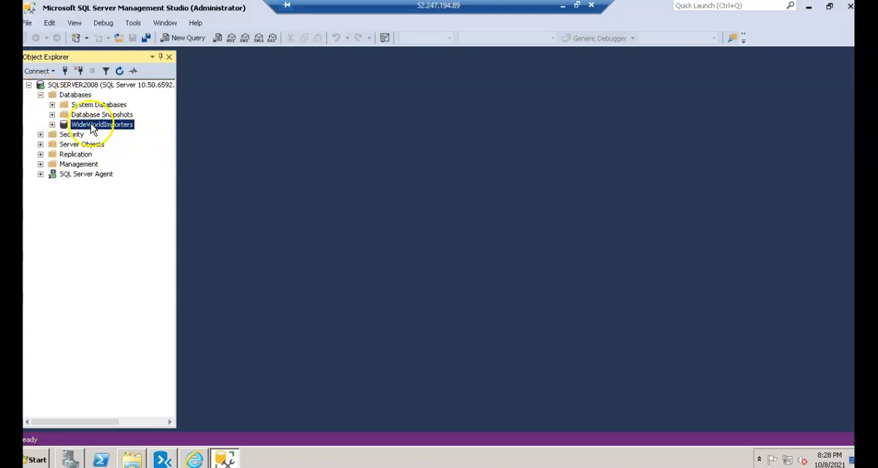
pyautogui.click(52, 124)
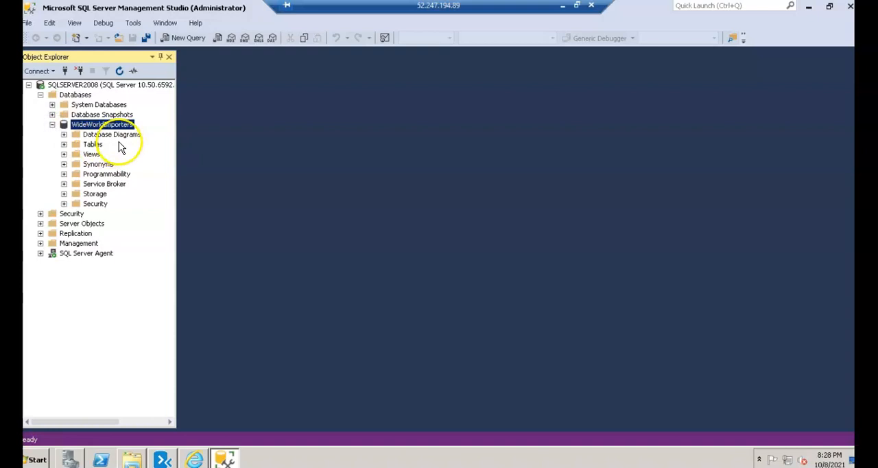
pyautogui.click(92, 145)
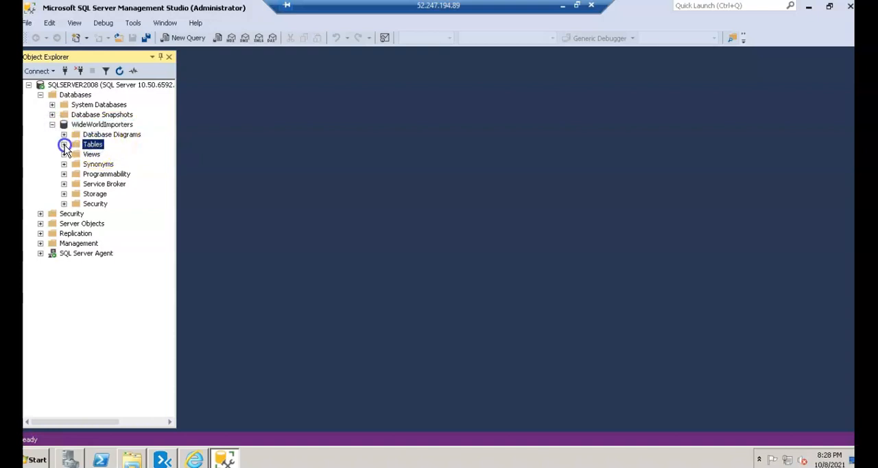
pyautogui.click(64, 145)
pyautogui.moveTo(171, 147); pyautogui.dragTo(171, 143)
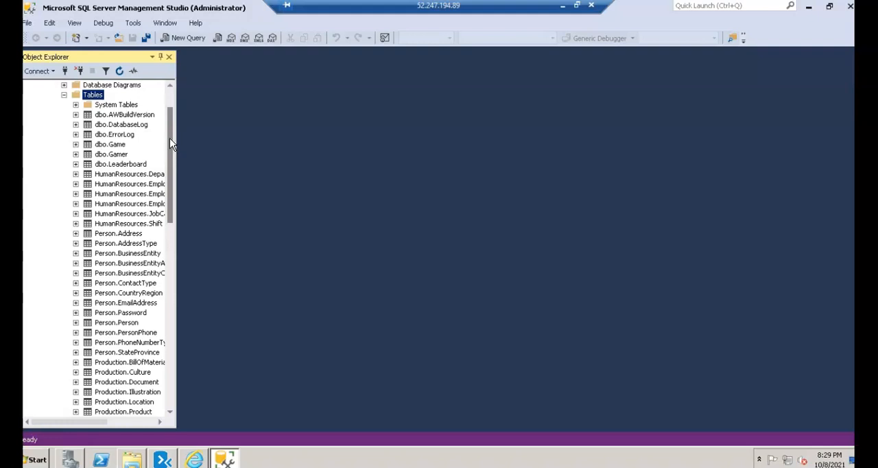
pyautogui.click(170, 96)
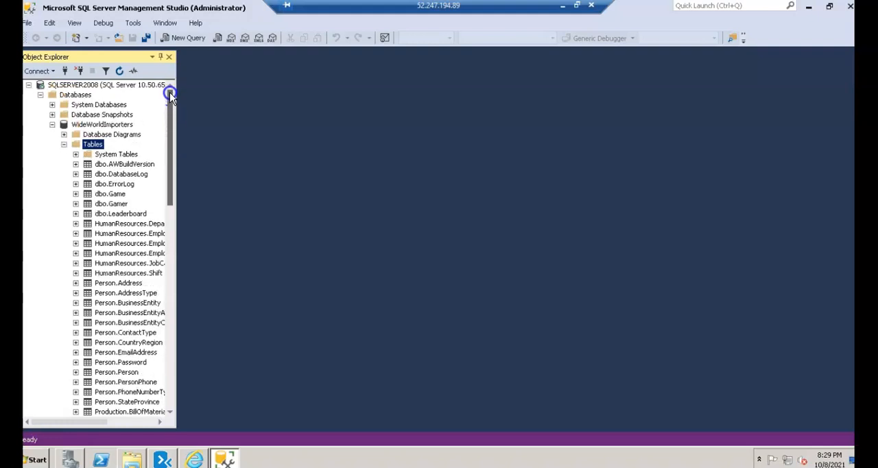
pyautogui.click(106, 127)
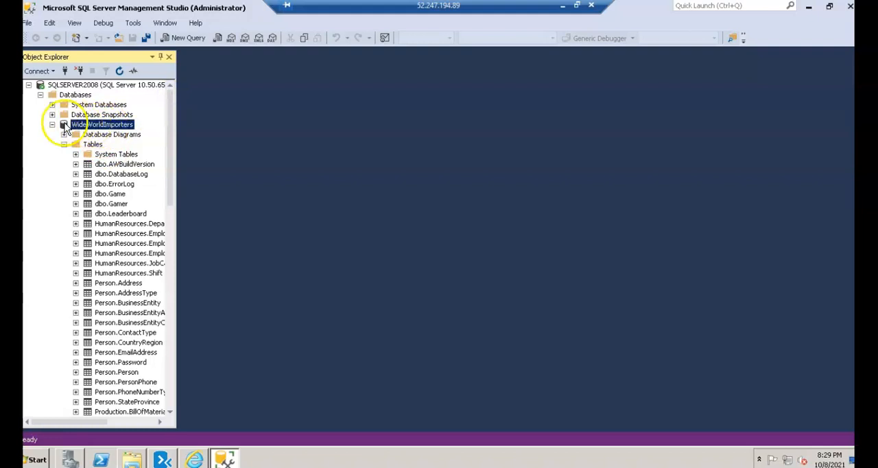
pyautogui.click(52, 124)
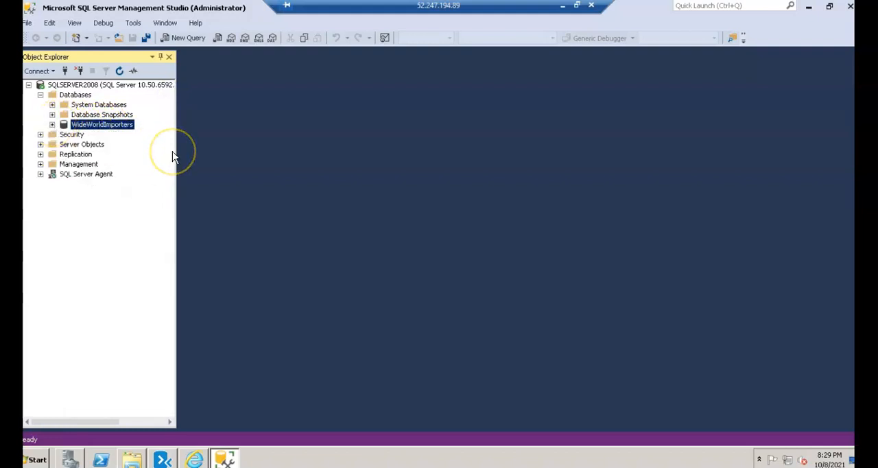
# - Try to run a pasted script assigning WorkshopUser the sysadmin role and db_datareader on WideWorldImporters in a new query
pyautogui.click(183, 38)
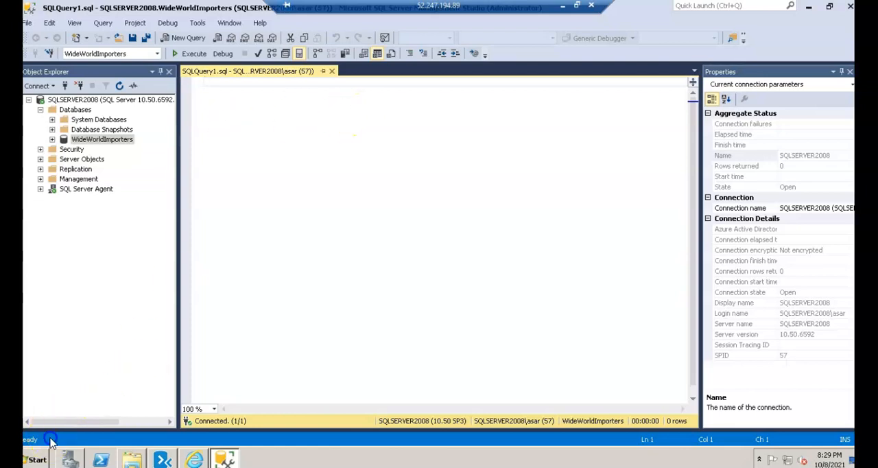
pyautogui.hotkey('ctrl', 'v')
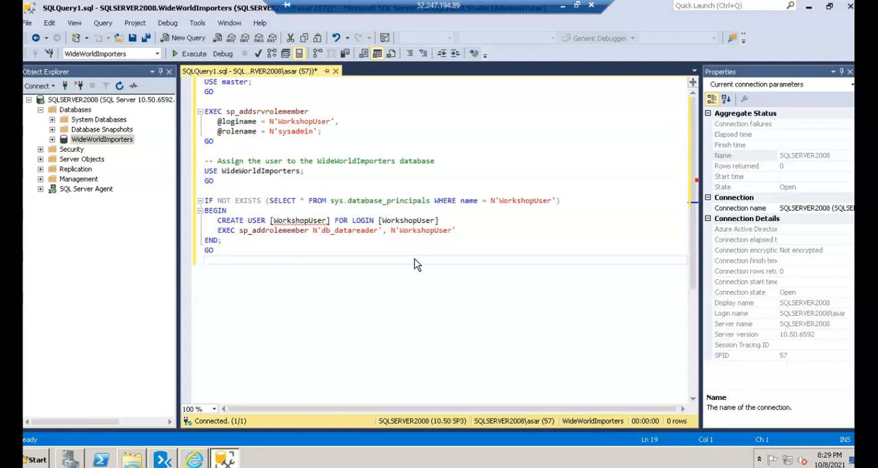
pyautogui.click(189, 53)
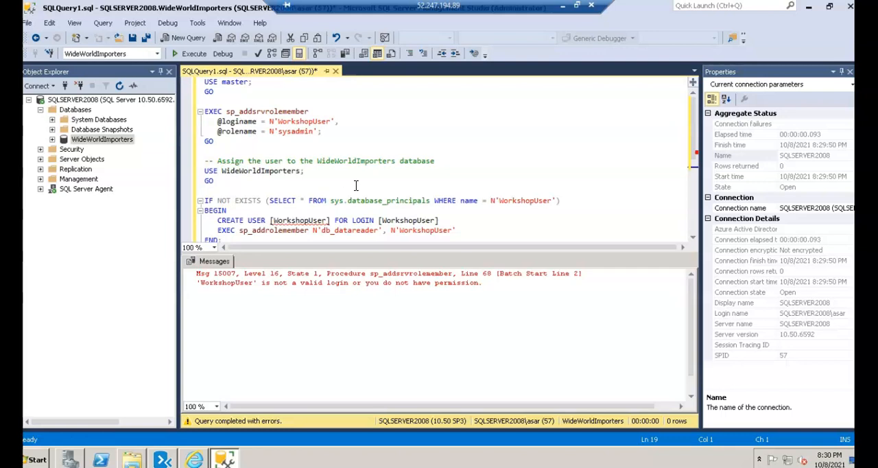
# - Close the first WorkshopUser script query without saving its changes
pyautogui.click(102, 139)
pyautogui.click(101, 139)
pyautogui.rightClick(102, 141)
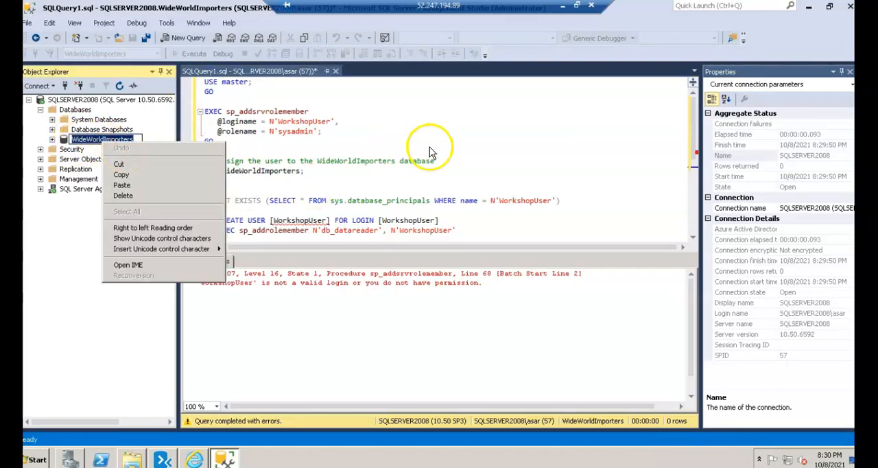
pyautogui.click(446, 141)
pyautogui.rightClick(124, 142)
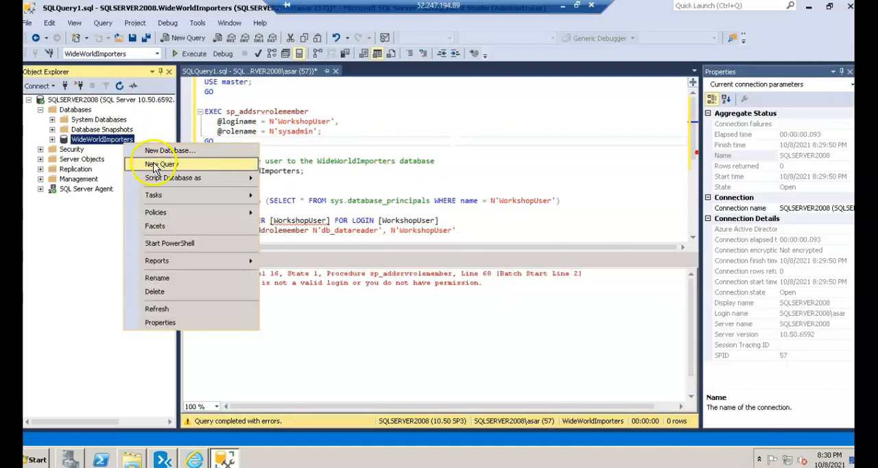
pyautogui.click(486, 114)
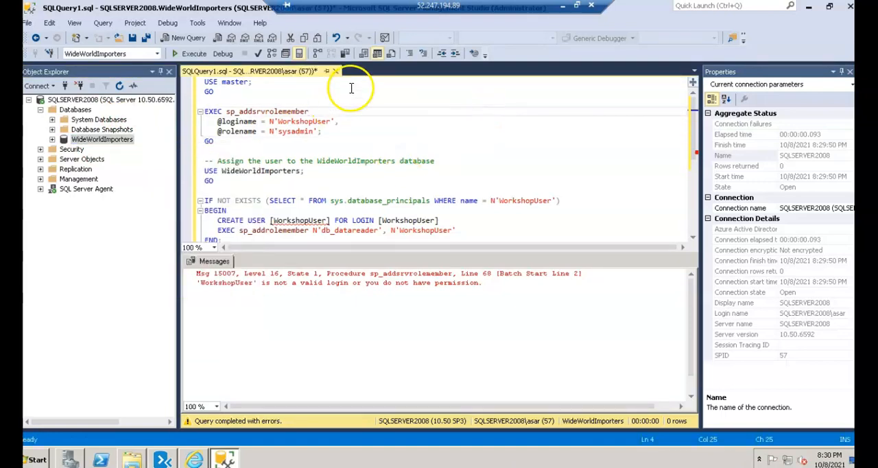
pyautogui.click(337, 72)
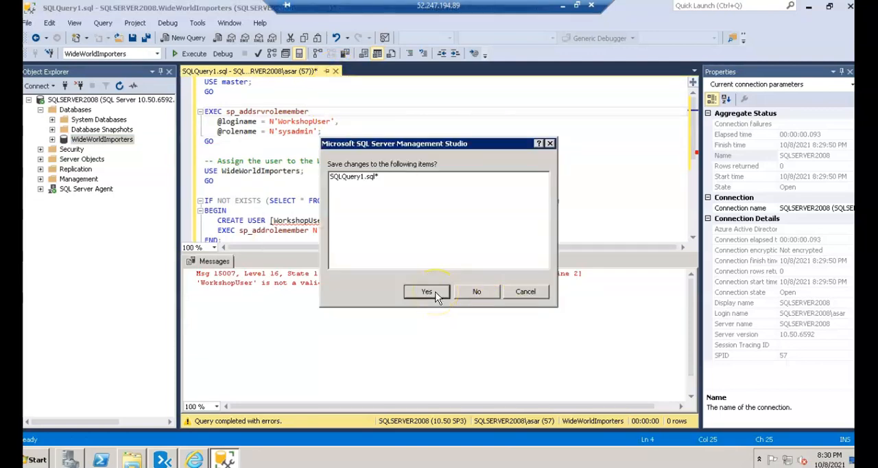
pyautogui.click(476, 293)
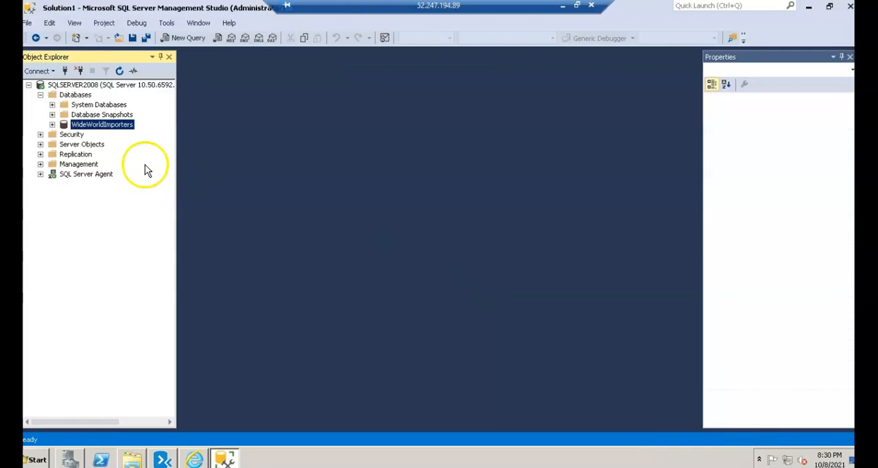
# - Paste the WorkshopUser role-assignment script into a new query on the WideWorldImporters database and try to execute it
pyautogui.rightClick(125, 125)
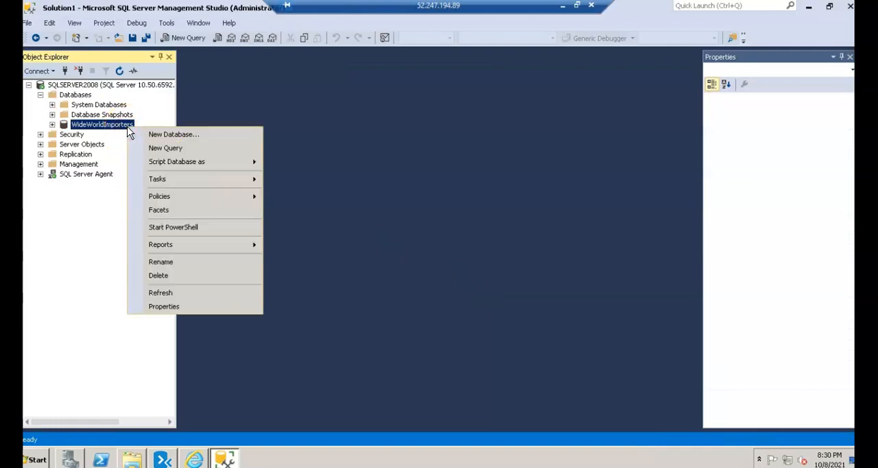
pyautogui.click(163, 148)
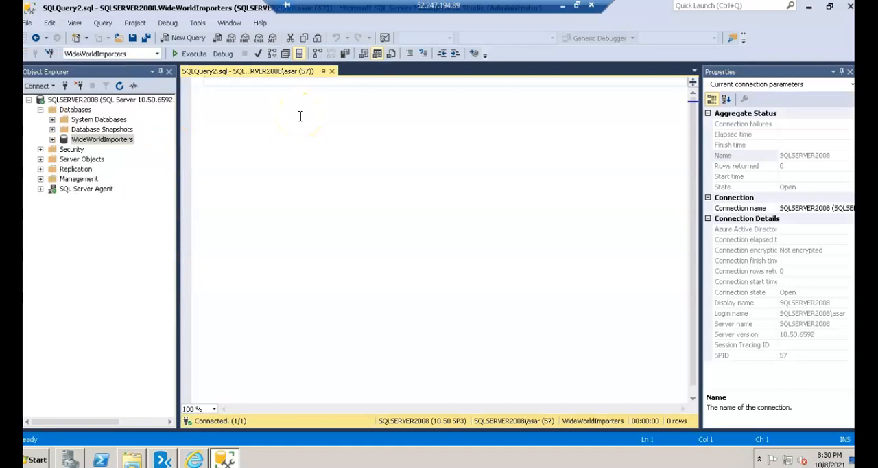
pyautogui.hotkey('ctrl', 'v')
pyautogui.press('BackSpace')
pyautogui.click(186, 54)
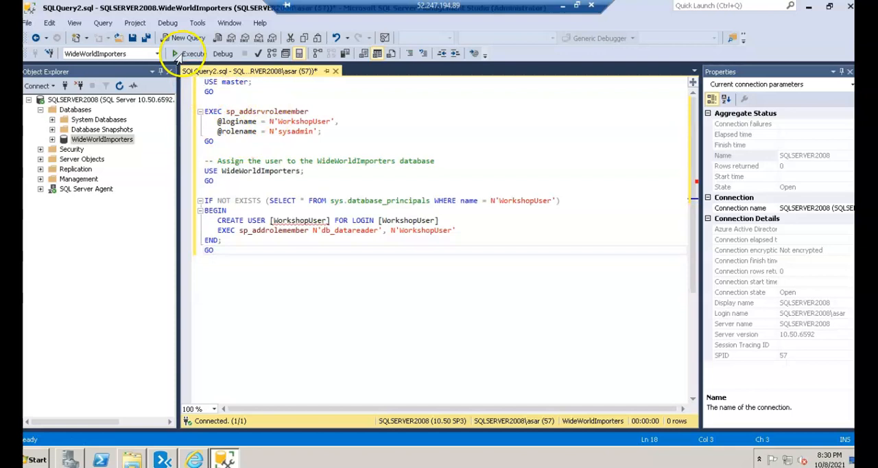
pyautogui.click(335, 233)
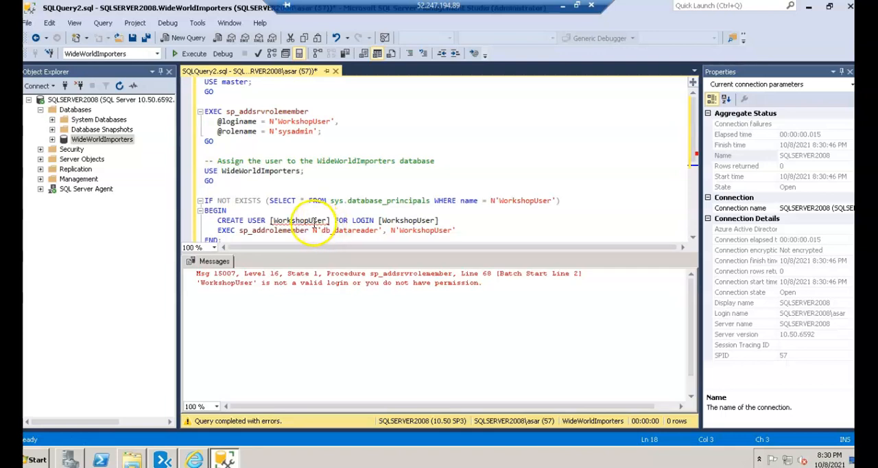
pyautogui.click(306, 220)
pyautogui.doubleClick(306, 220)
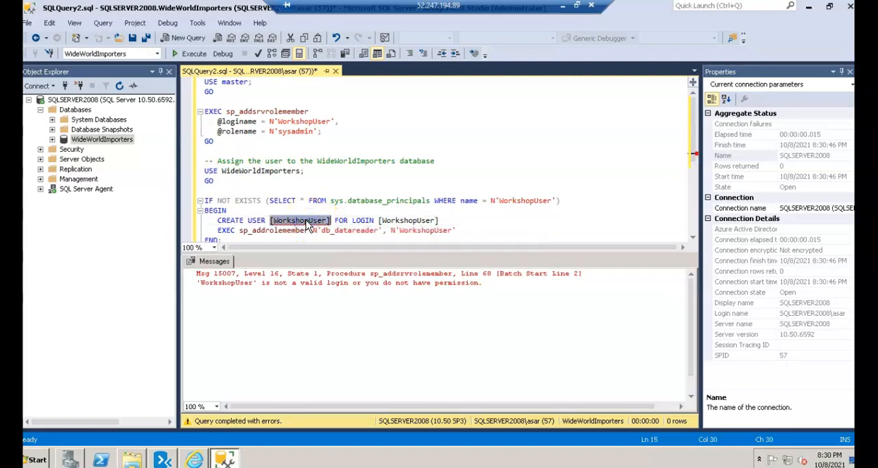
pyautogui.write('asar')
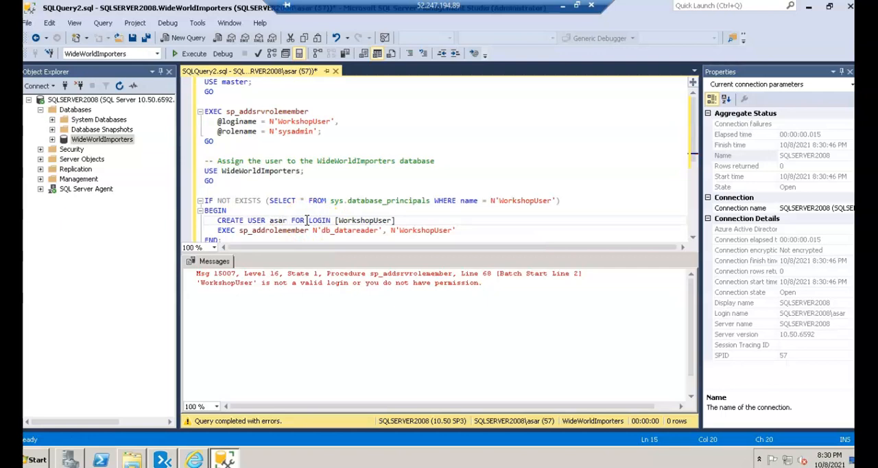
pyautogui.hotkey('ctrl', 'z')
pyautogui.click(317, 231)
# - Replace WorkshopUser with the server administrator's login name inside the brackets after CREATE USER
pyautogui.click(328, 220)
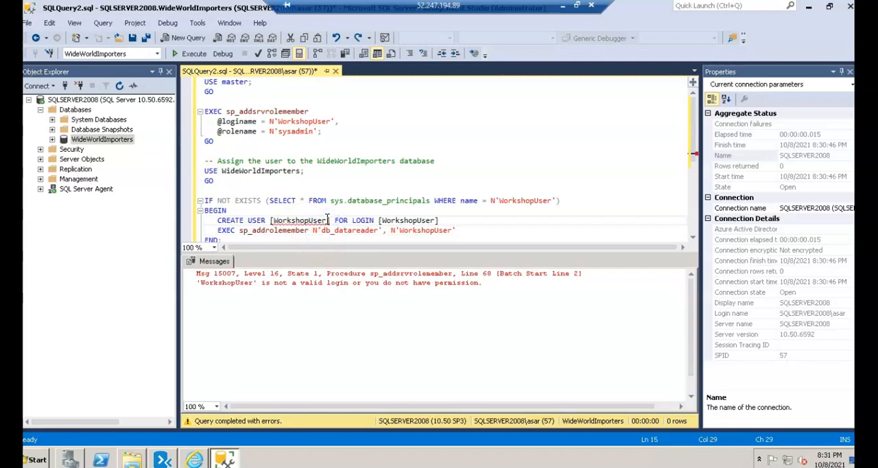
pyautogui.press('BackSpace')
pyautogui.press('BackSpace')
pyautogui.press('BackSpace')
pyautogui.press('BackSpace')
pyautogui.press('BackSpace')
pyautogui.press('BackSpace')
pyautogui.press('BackSpace')
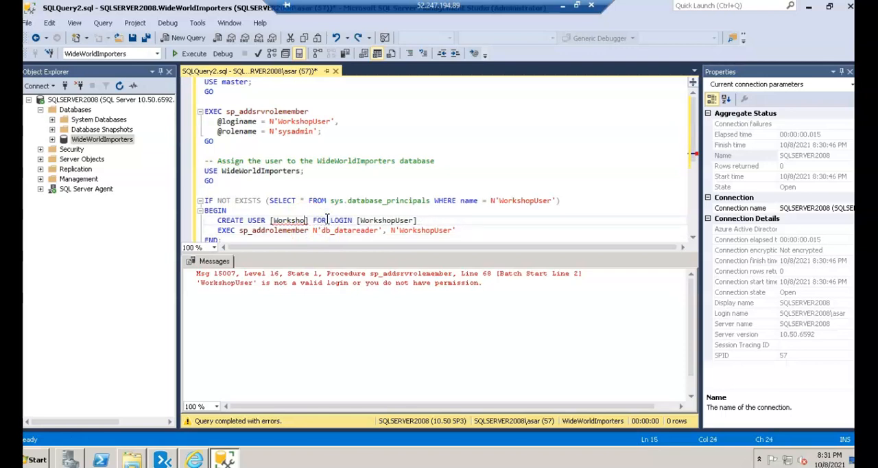
pyautogui.press('BackSpace')
pyautogui.press('BackSpace')
pyautogui.press('BackSpace')
pyautogui.press('BackSpace')
pyautogui.press('BackSpace')
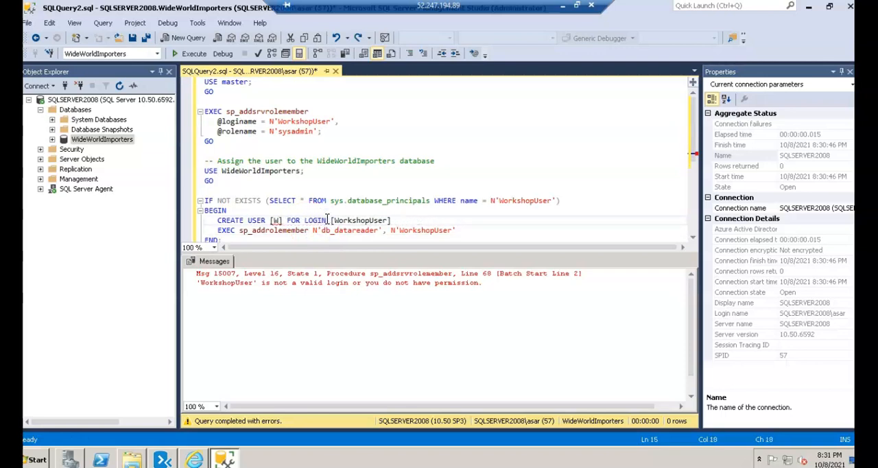
pyautogui.write('asar')
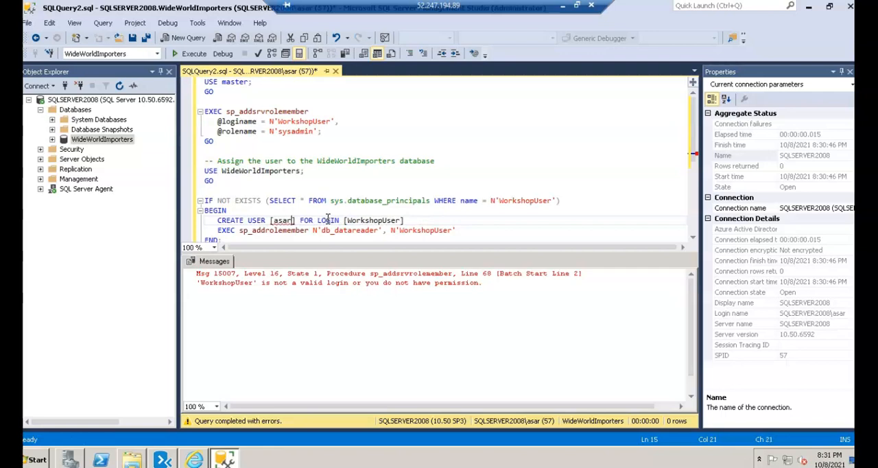
# - Replace WorkshopUser with the administrator's login name inside the brackets after FOR LOGIN
pyautogui.doubleClick(368, 218)
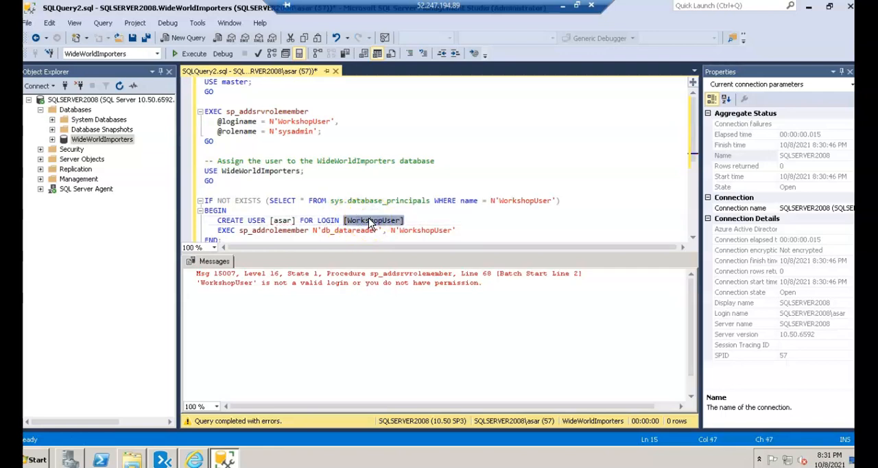
pyautogui.click(368, 218)
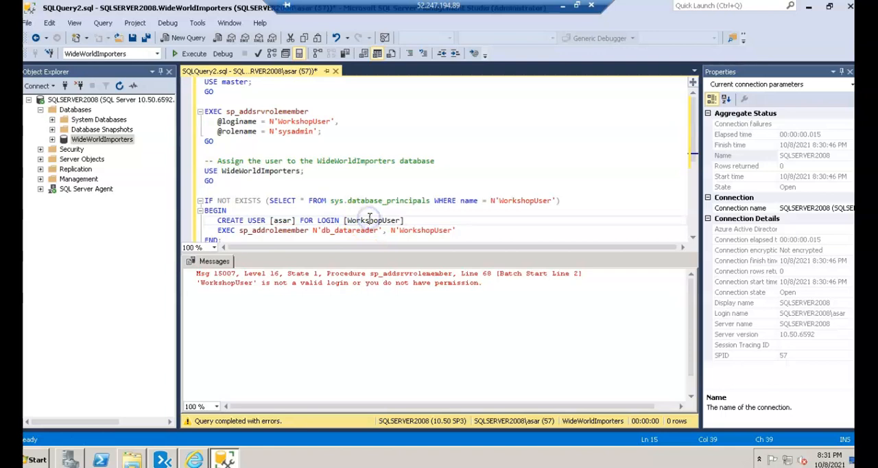
pyautogui.press('BackSpace')
pyautogui.press('BackSpace')
pyautogui.press('BackSpace')
pyautogui.press('BackSpace')
pyautogui.press('BackSpace')
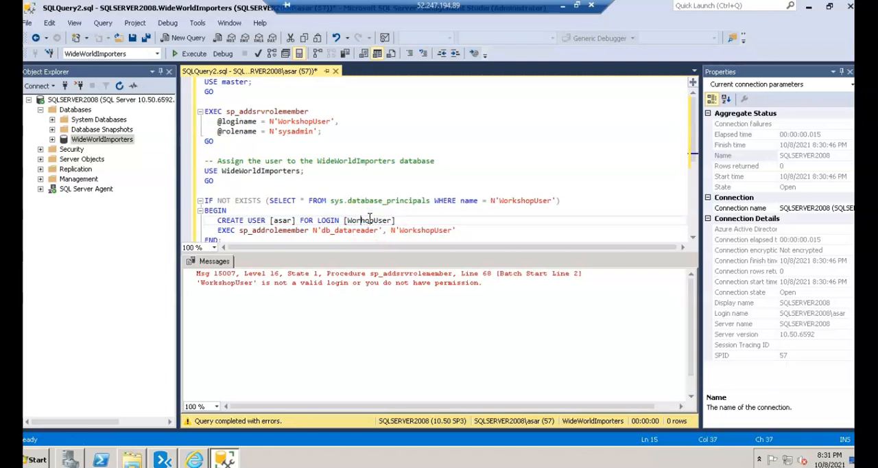
pyautogui.press('Delete')
pyautogui.press('Delete')
pyautogui.press('Delete')
pyautogui.press('Delete')
pyautogui.press('Delete')
pyautogui.press('Delete')
pyautogui.write('asa')
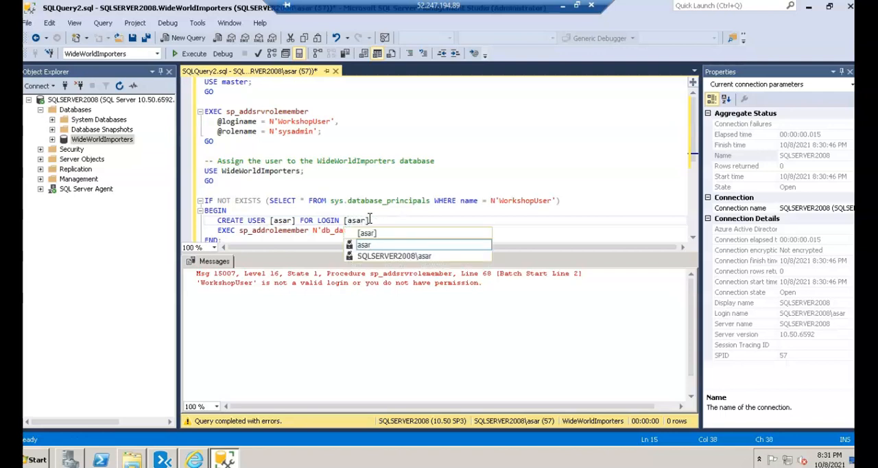
pyautogui.click(404, 212)
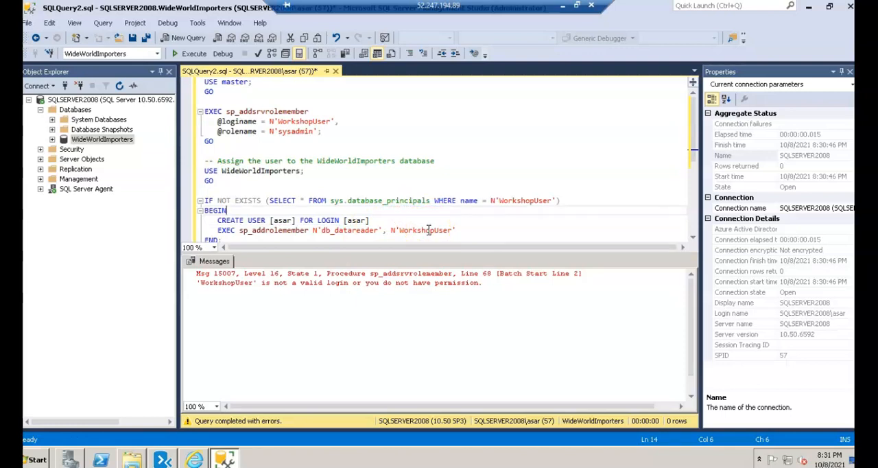
pyautogui.doubleClick(301, 120)
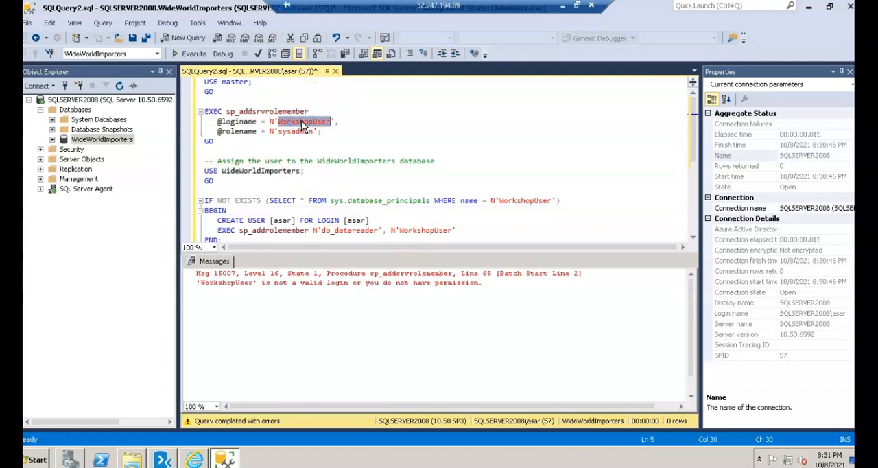
pyautogui.write('asar')
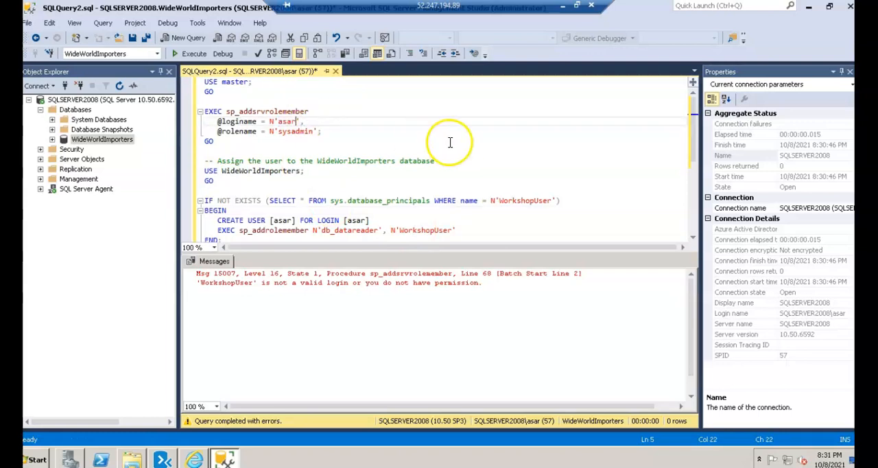
pyautogui.doubleClick(526, 203)
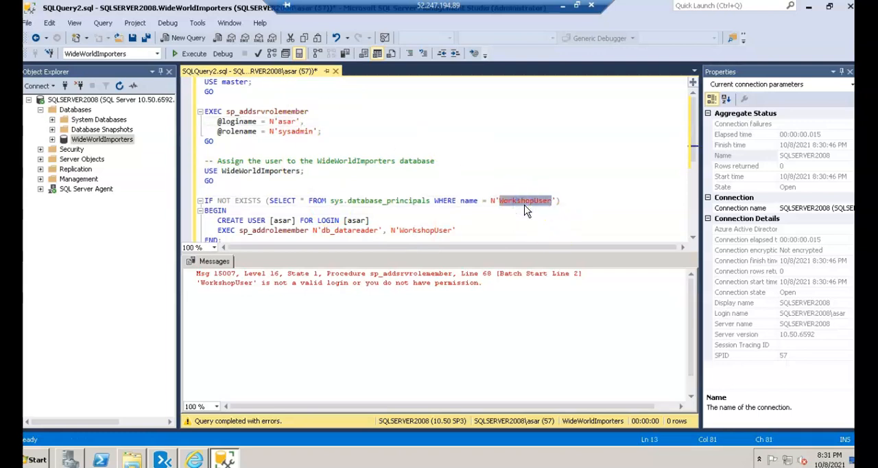
pyautogui.write('asar')
pyautogui.click(426, 231)
pyautogui.doubleClick(425, 230)
pyautogui.write('asar')
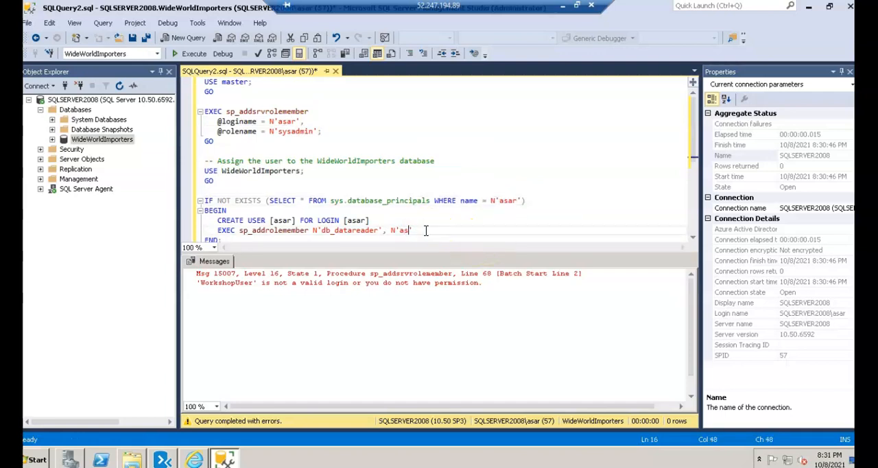
pyautogui.click(192, 53)
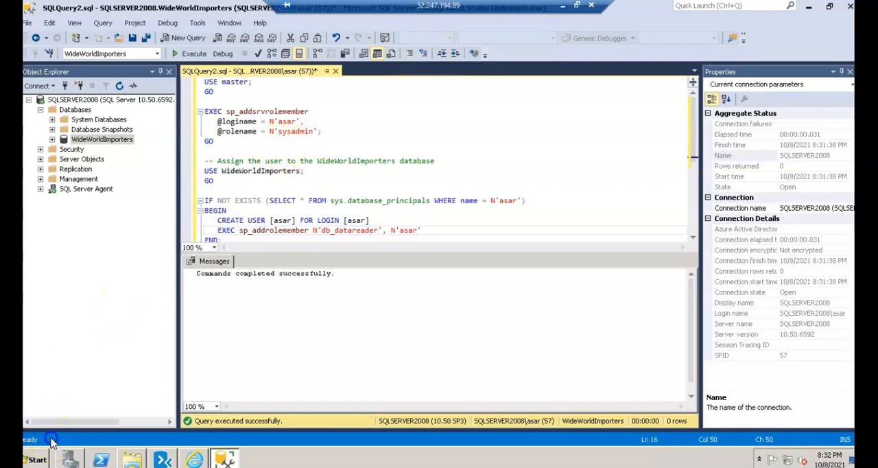
# - Run a pasted script in a new WideWorldImporters query that grants sqlmiuser ALTER permission and enables Service Broker with ROLLBACK IMMEDIATE
pyautogui.rightClick(123, 145)
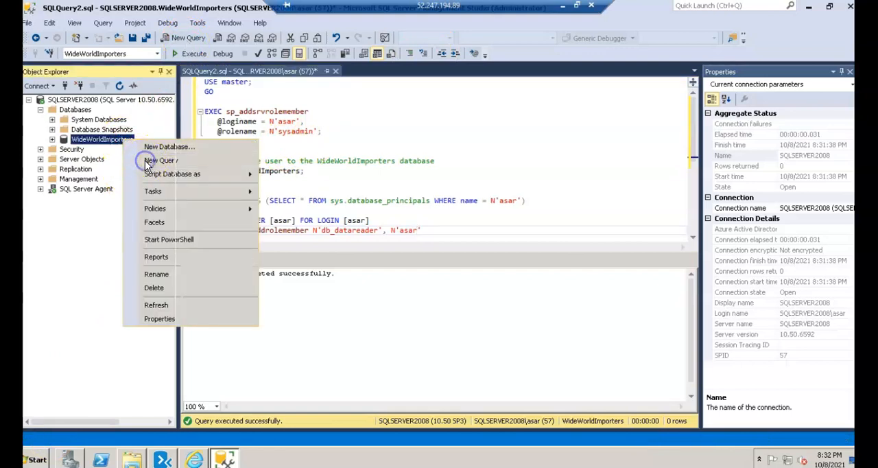
pyautogui.click(146, 163)
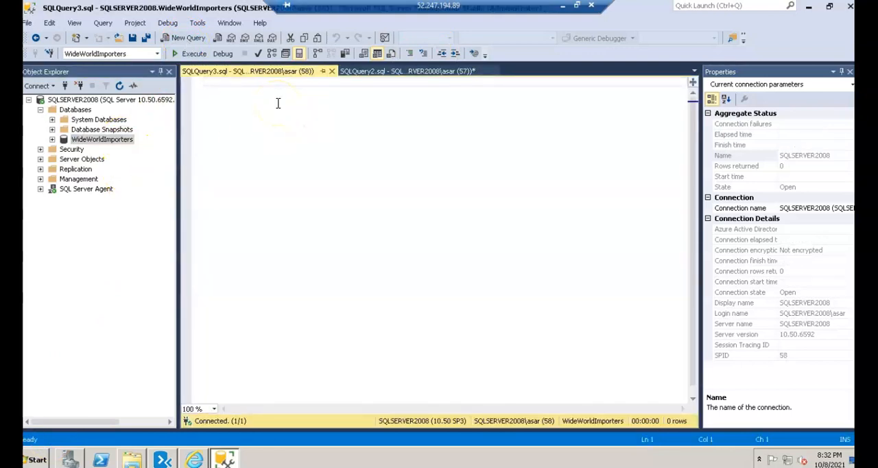
pyautogui.write('USE [WideWorldImporters]; GO  -- Grant the sqlmiuser ALTER database permissions GRANT ALTER ON DATABASE:: WideWorldImporters TO sqlmiuser; GO  -- Enable Service Broker ALTER DATABASE WideWorldImporters SET ENABLE_BROKER WITH ROLLBACK IMMEDIATE; GO')
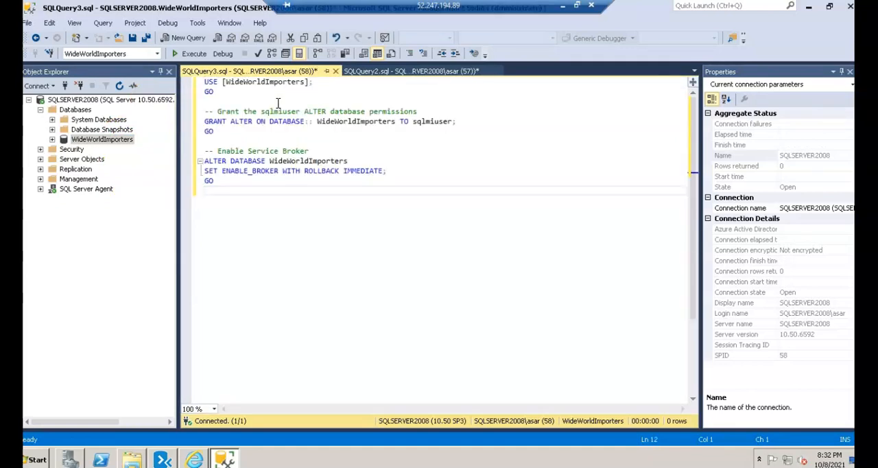
pyautogui.click(191, 53)
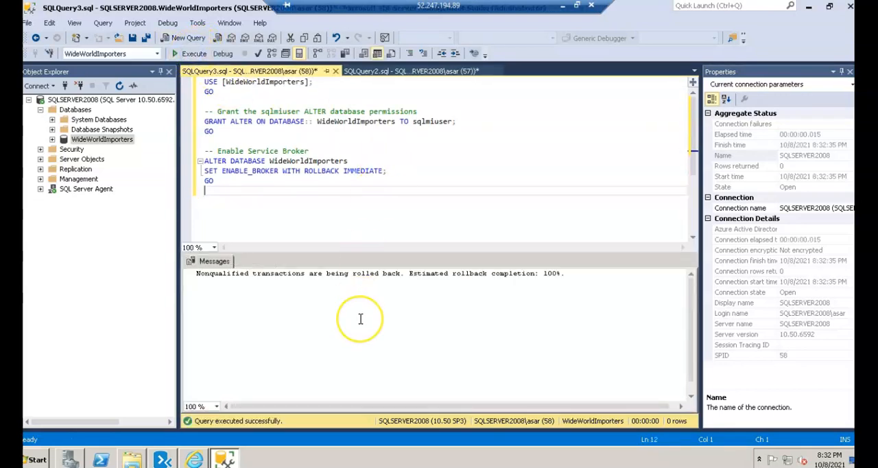